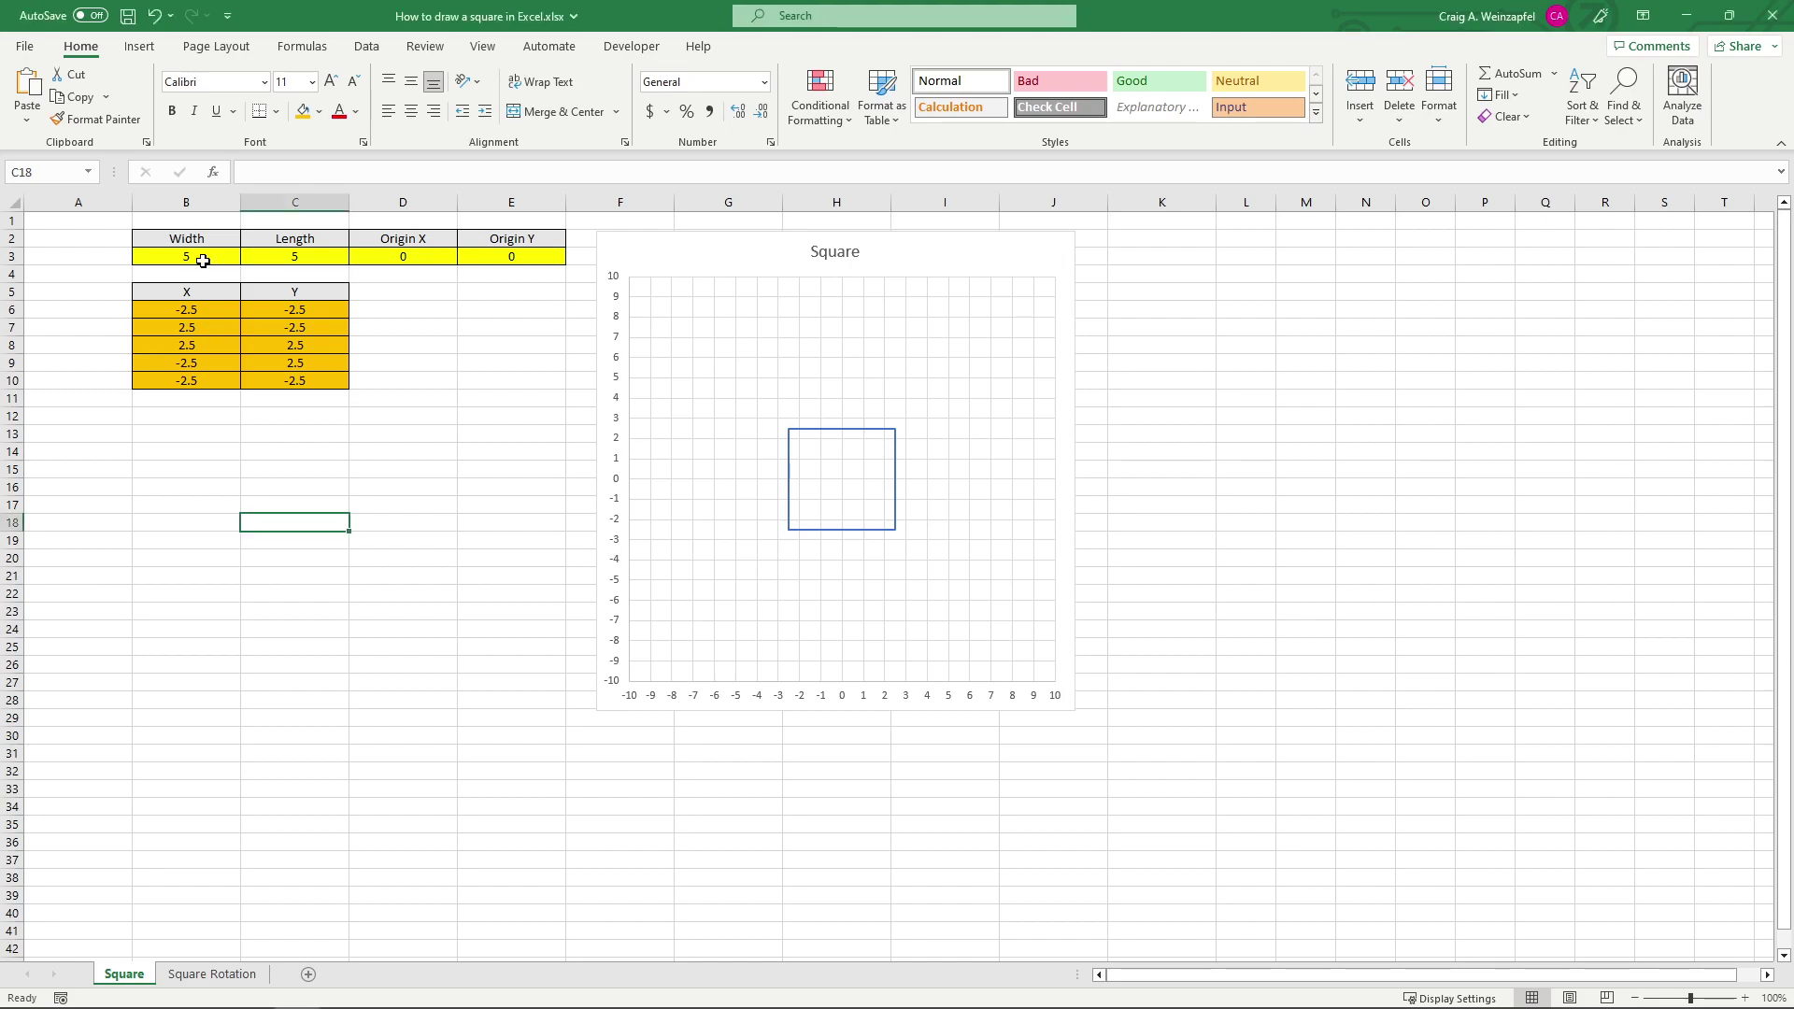
Examine the Width, Length, Origin X and Origin Y input cells that control the square.
drag(197, 258, 515, 257)
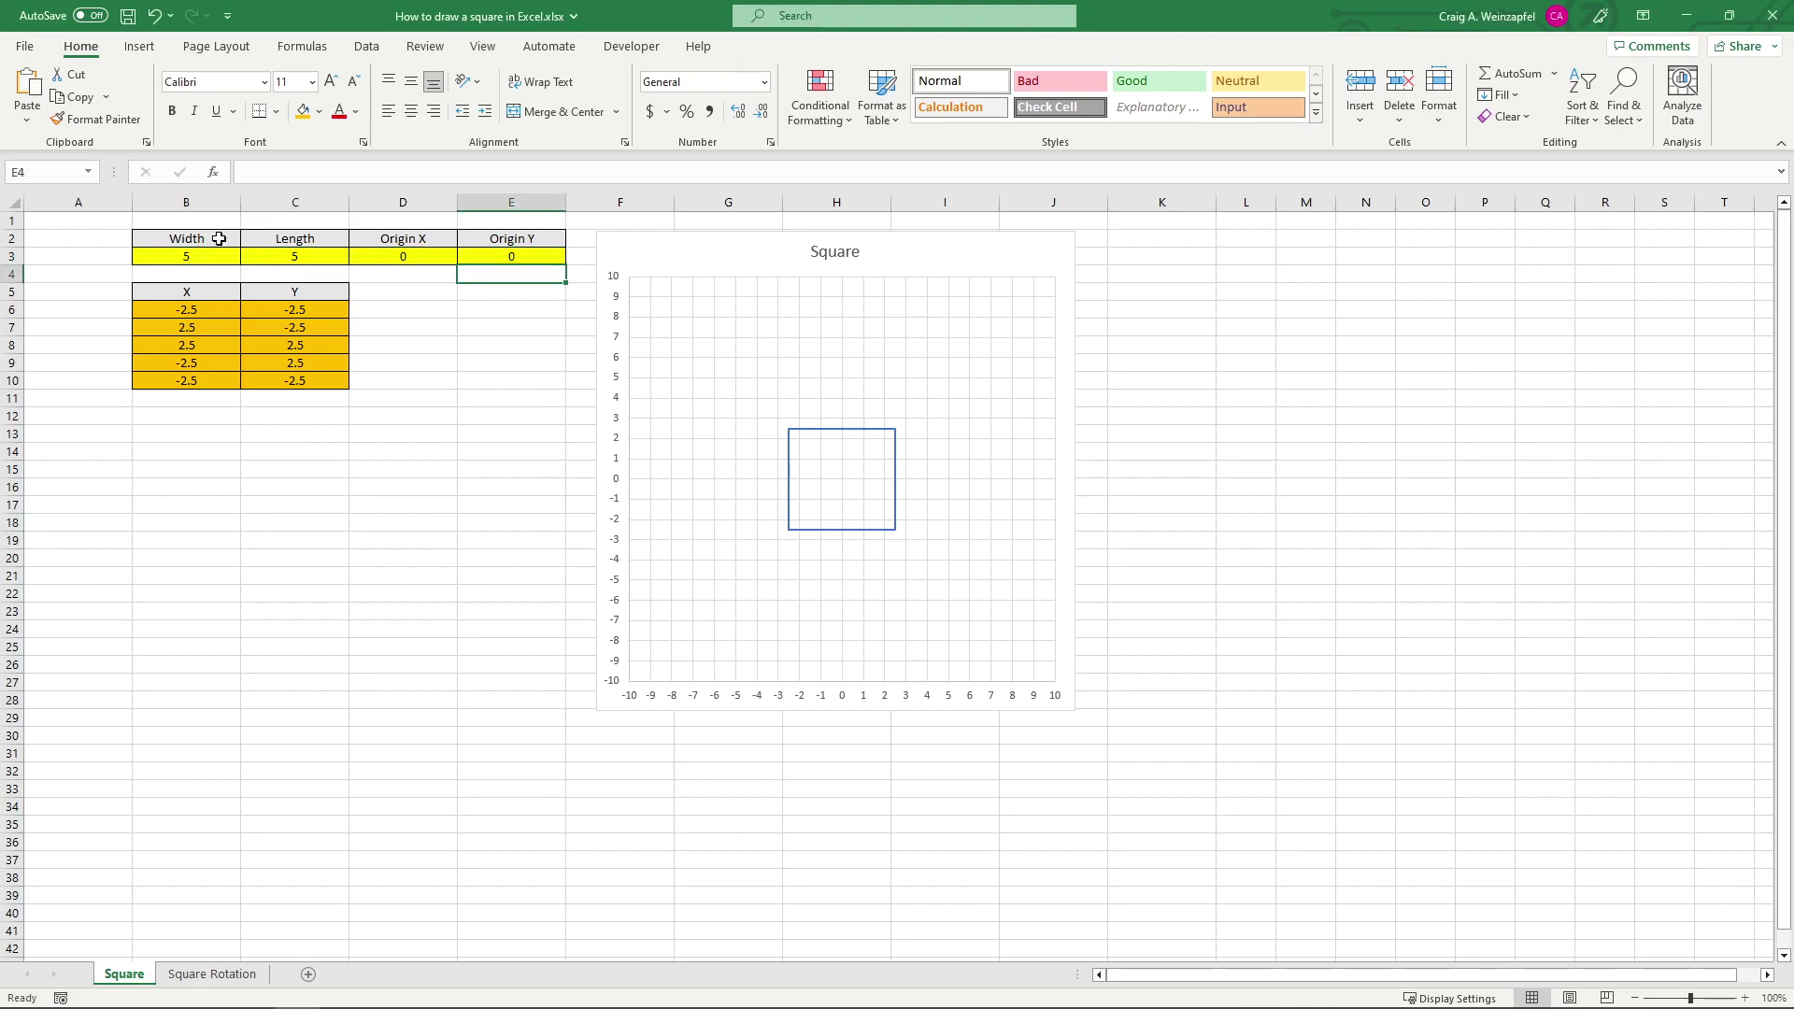
click(192, 254)
click(295, 260)
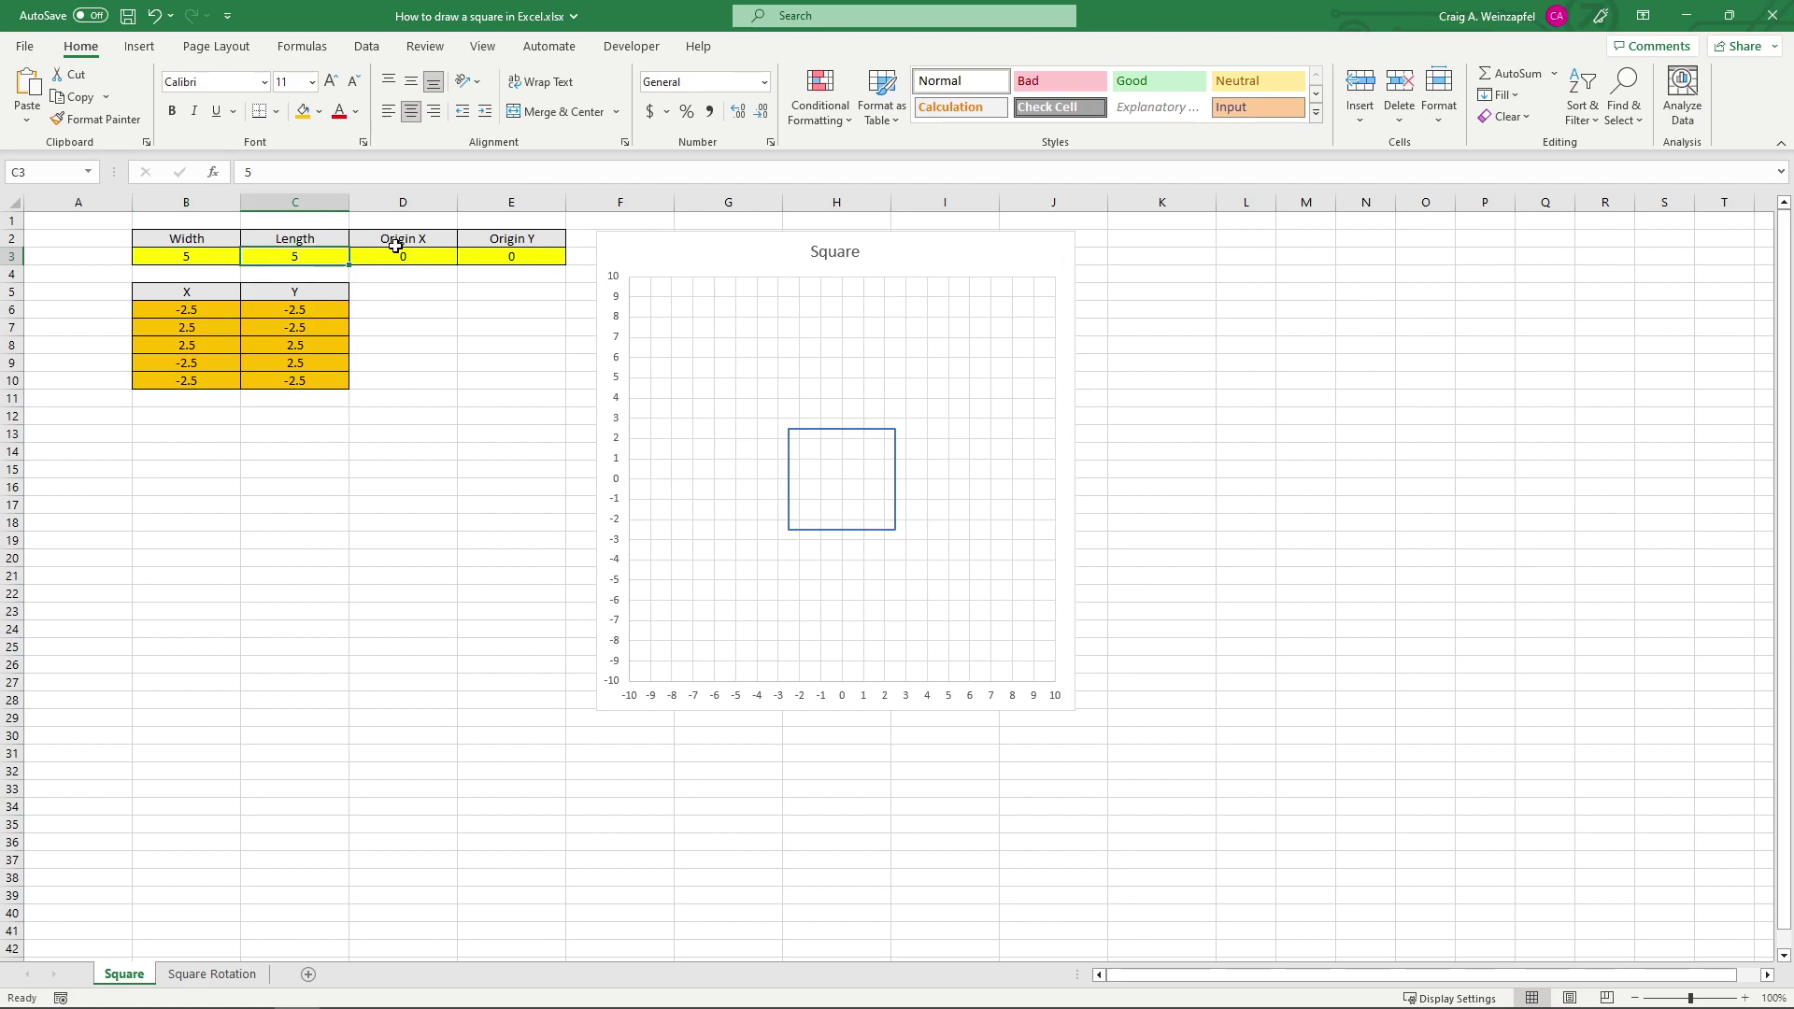
click(440, 257)
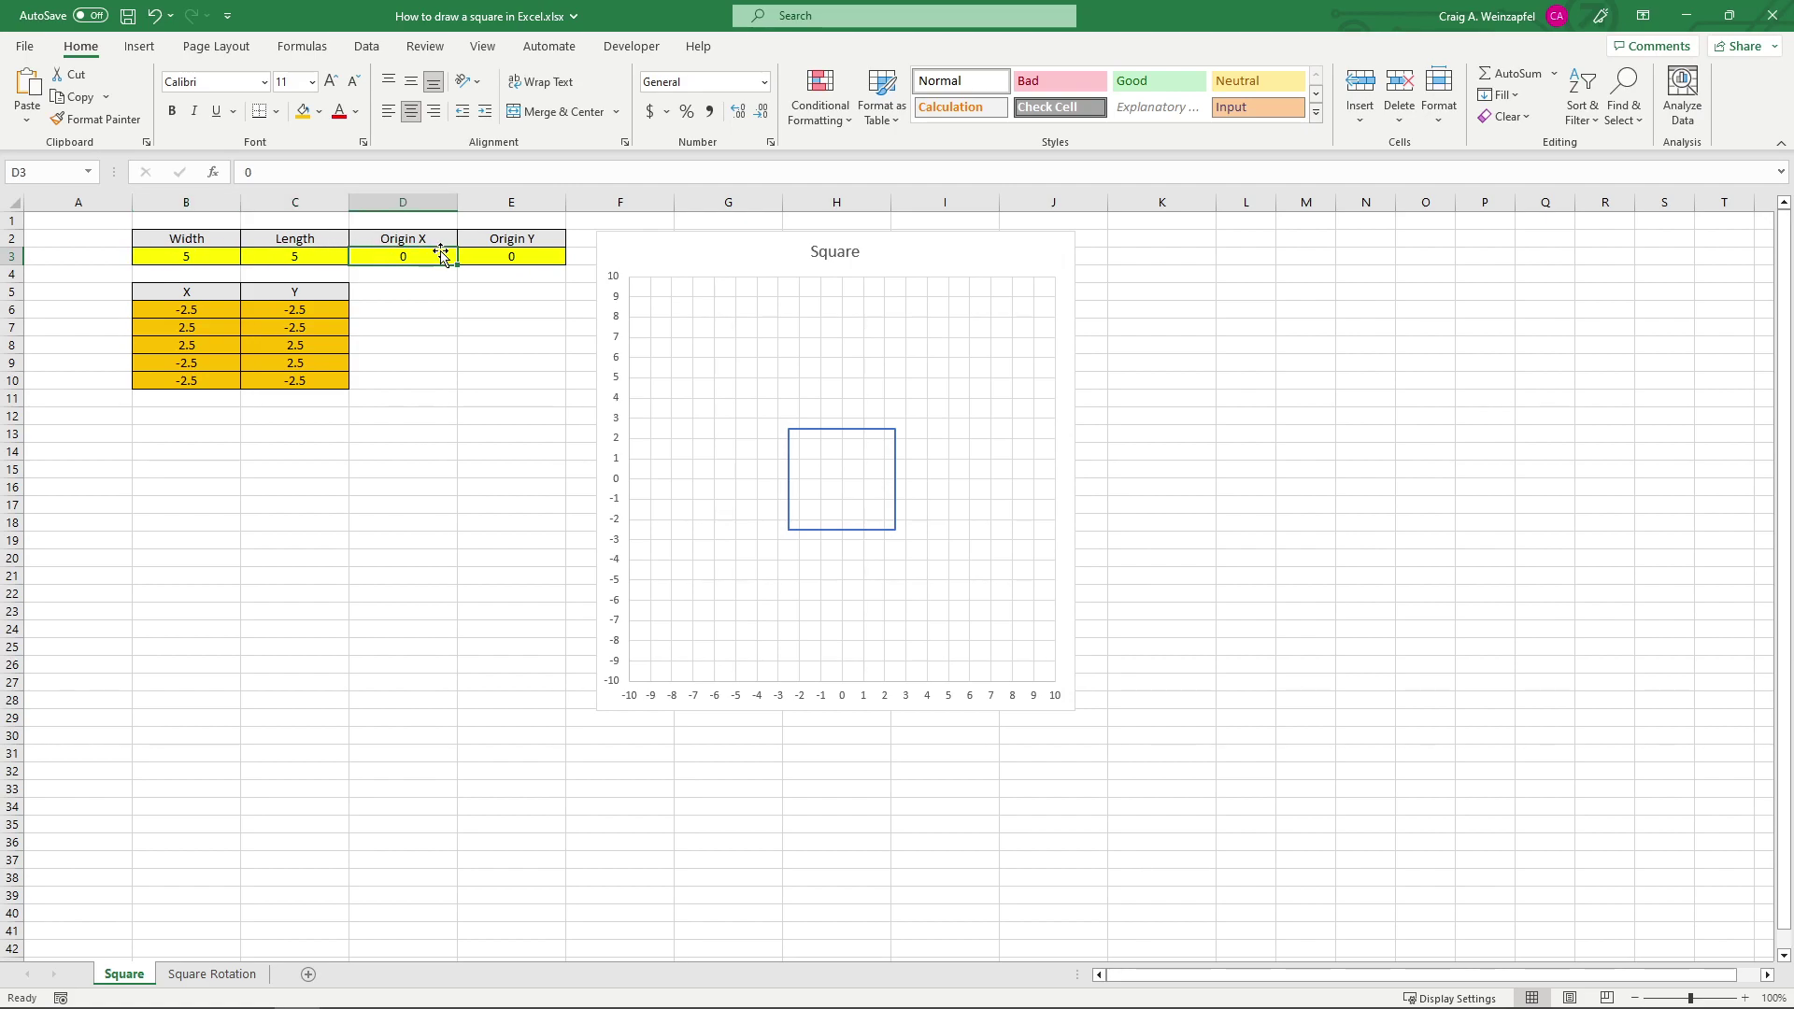
click(526, 256)
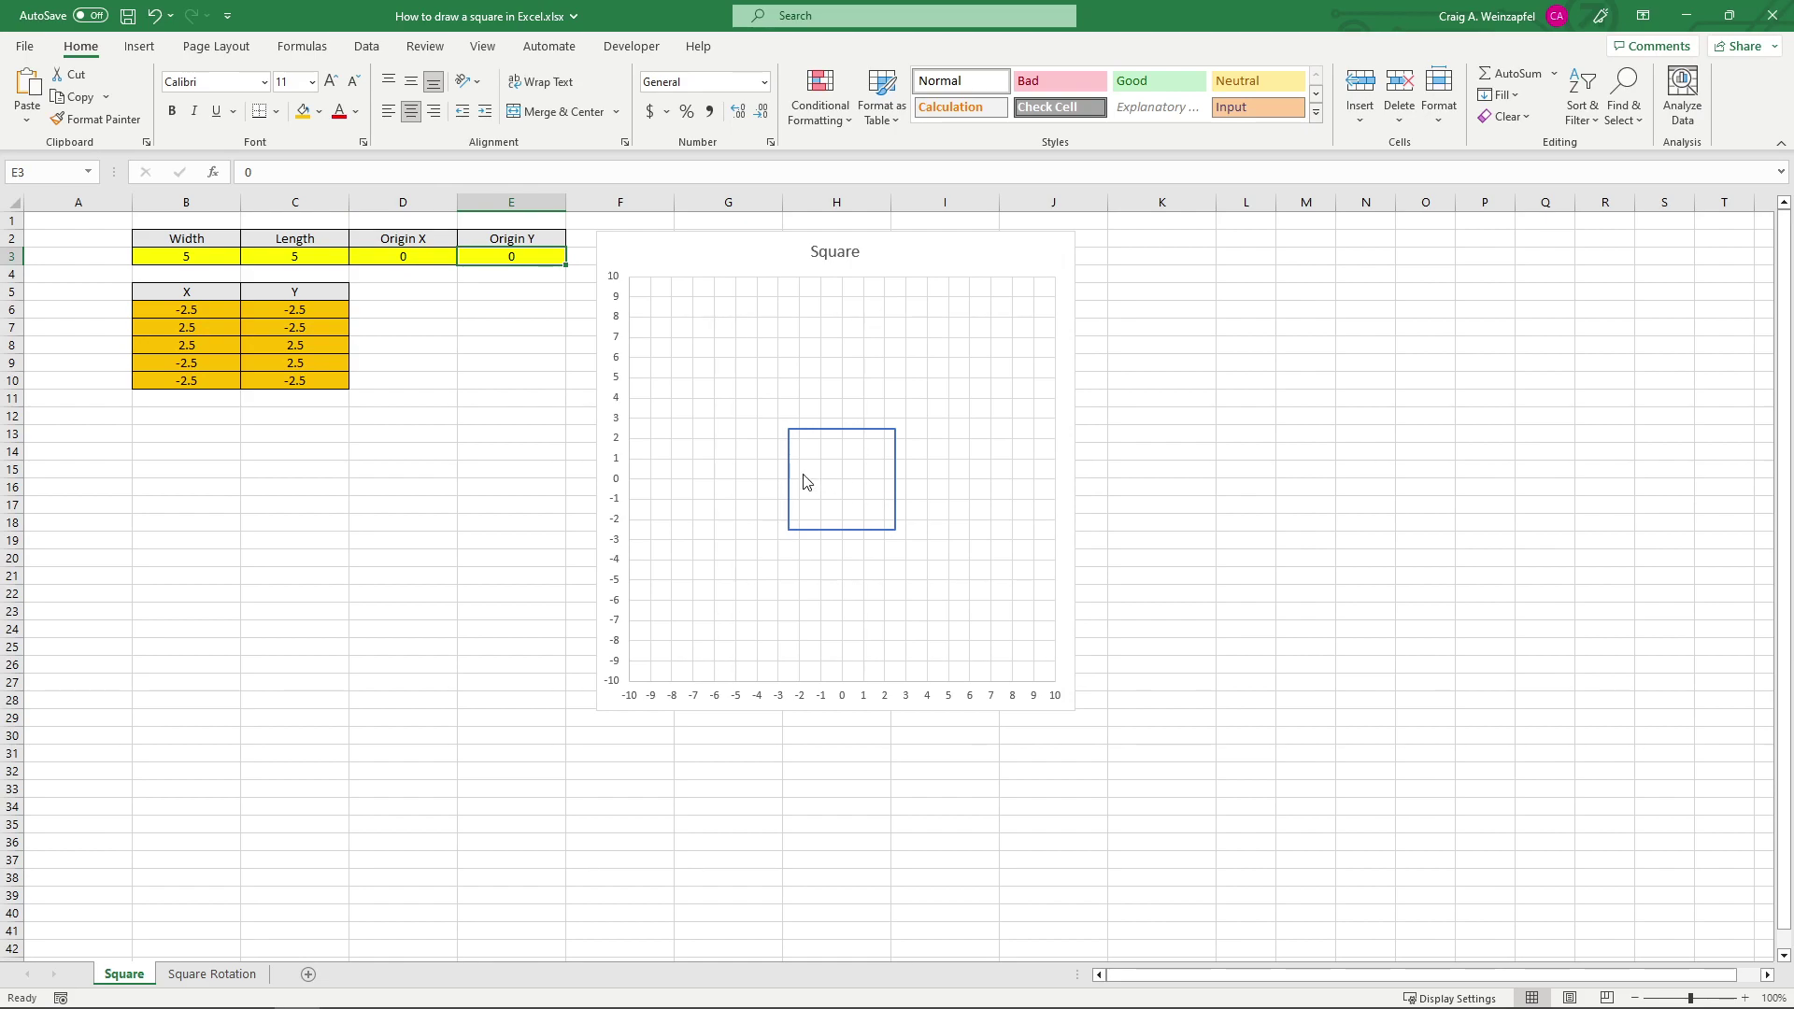
Test moving the square by setting Origin X to 2 and to 5, and reset Origin X to 0.
click(432, 258)
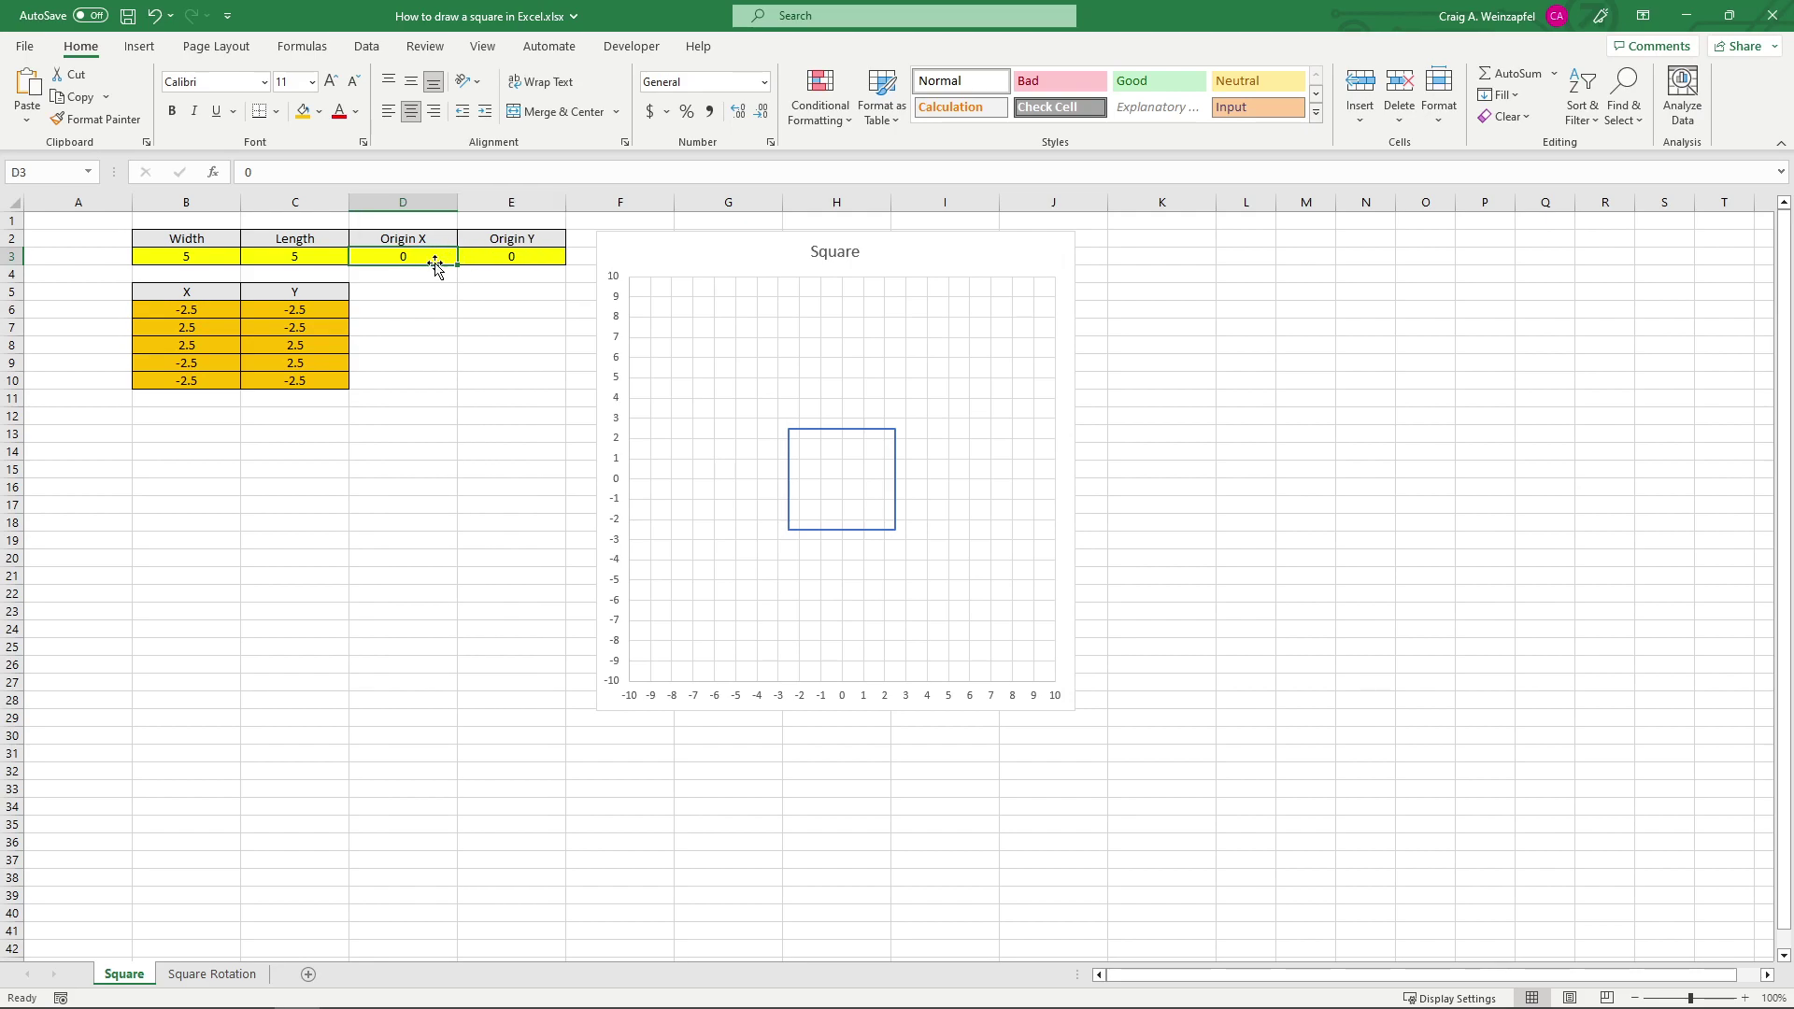
text(2)
key(ctrl+Return)
text(5)
key(ctrl+Return)
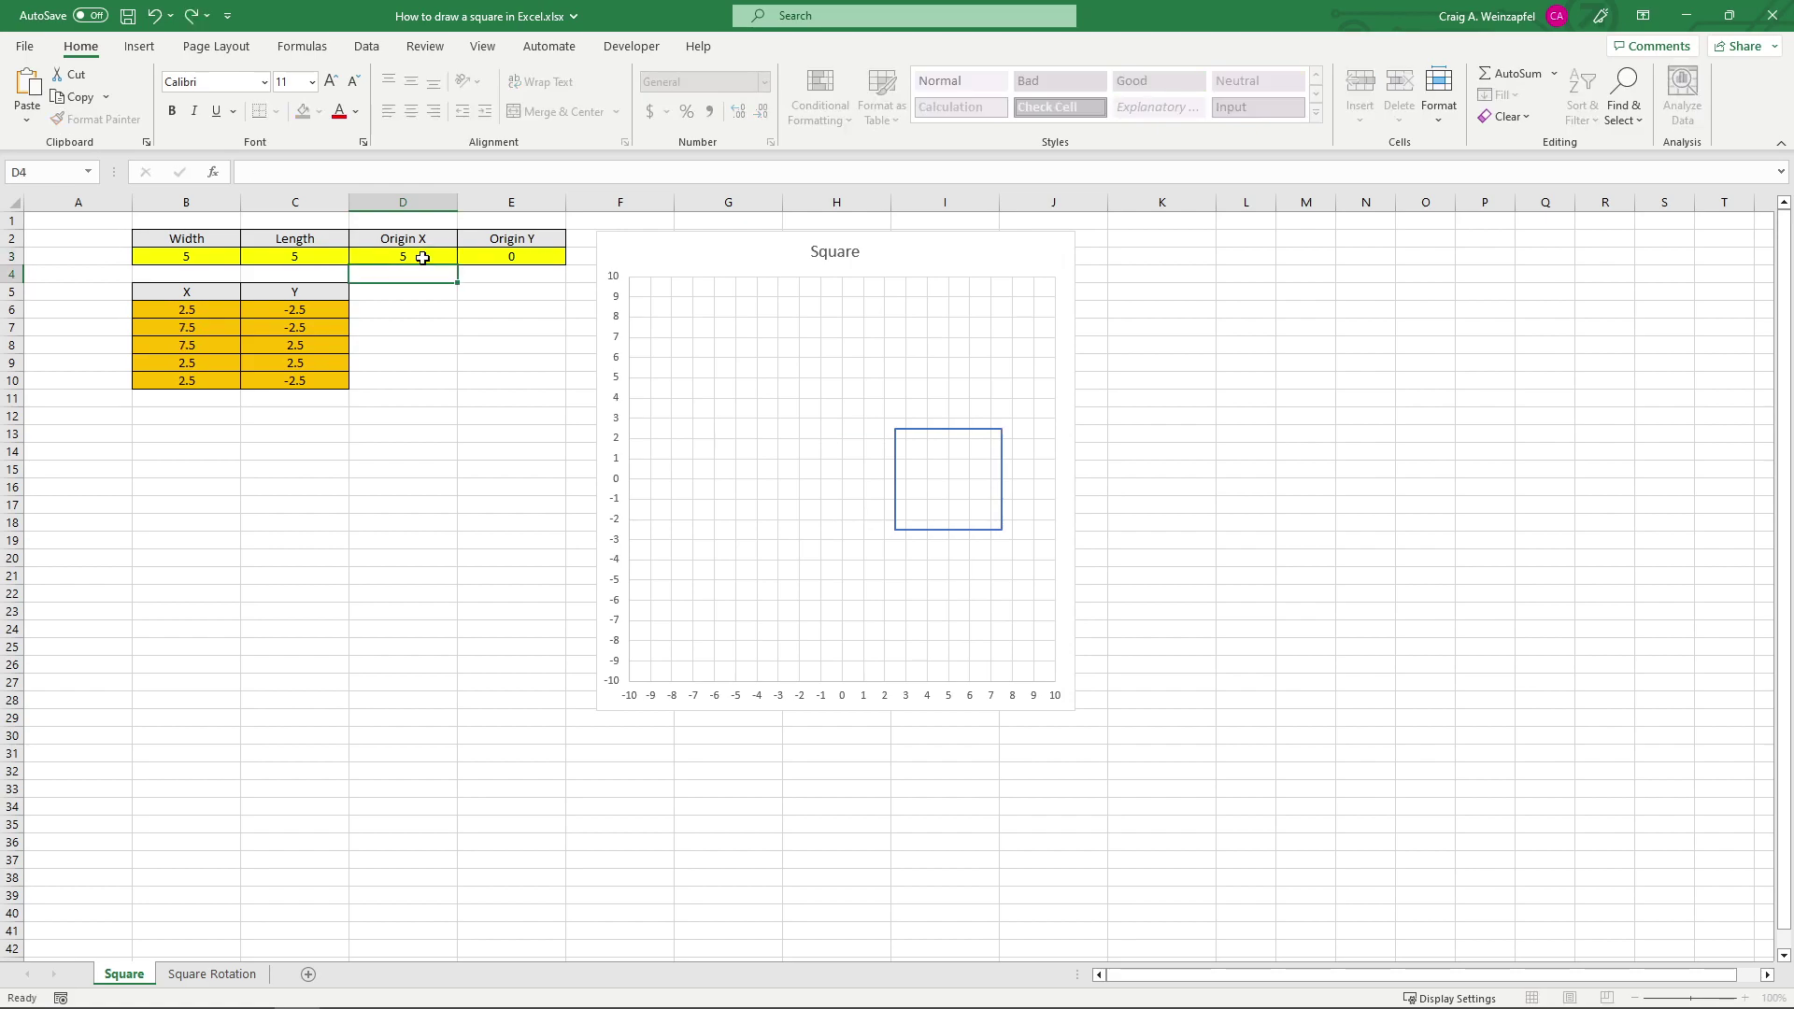
text(0)
key(Return)
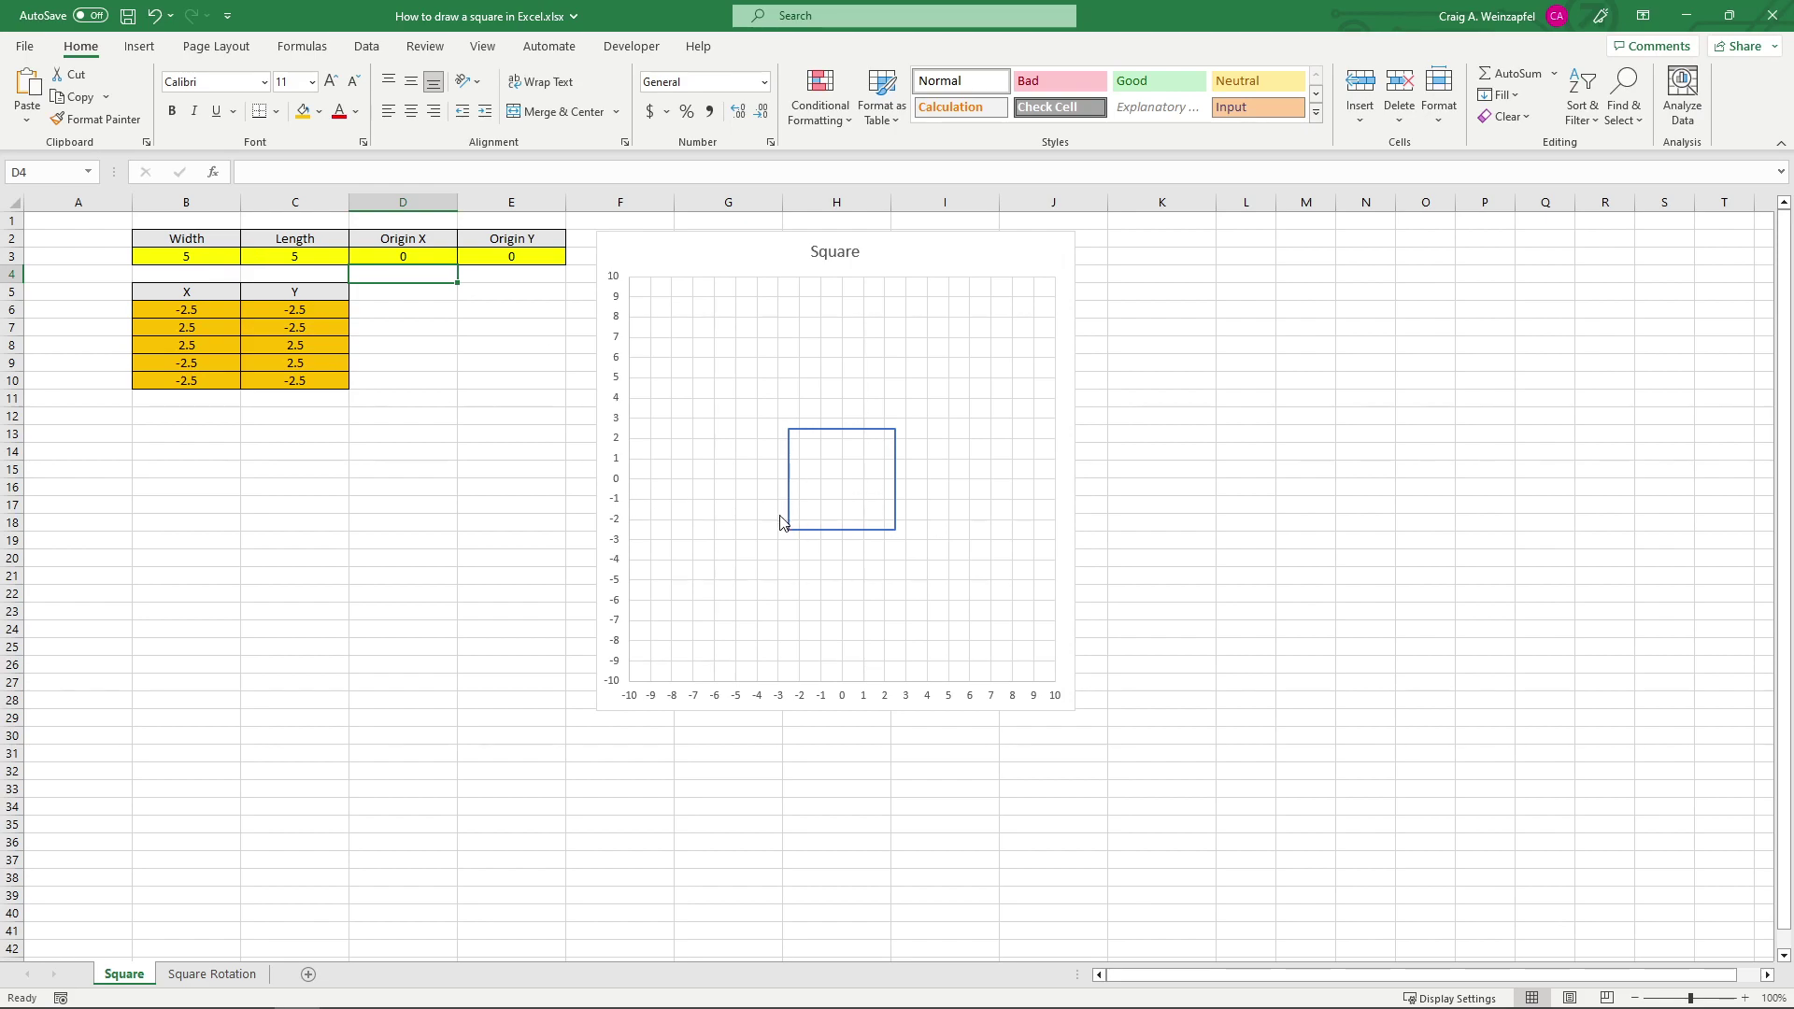
Set both the Width and the Length of the square to 2.
click(184, 258)
text(2)
key(Return)
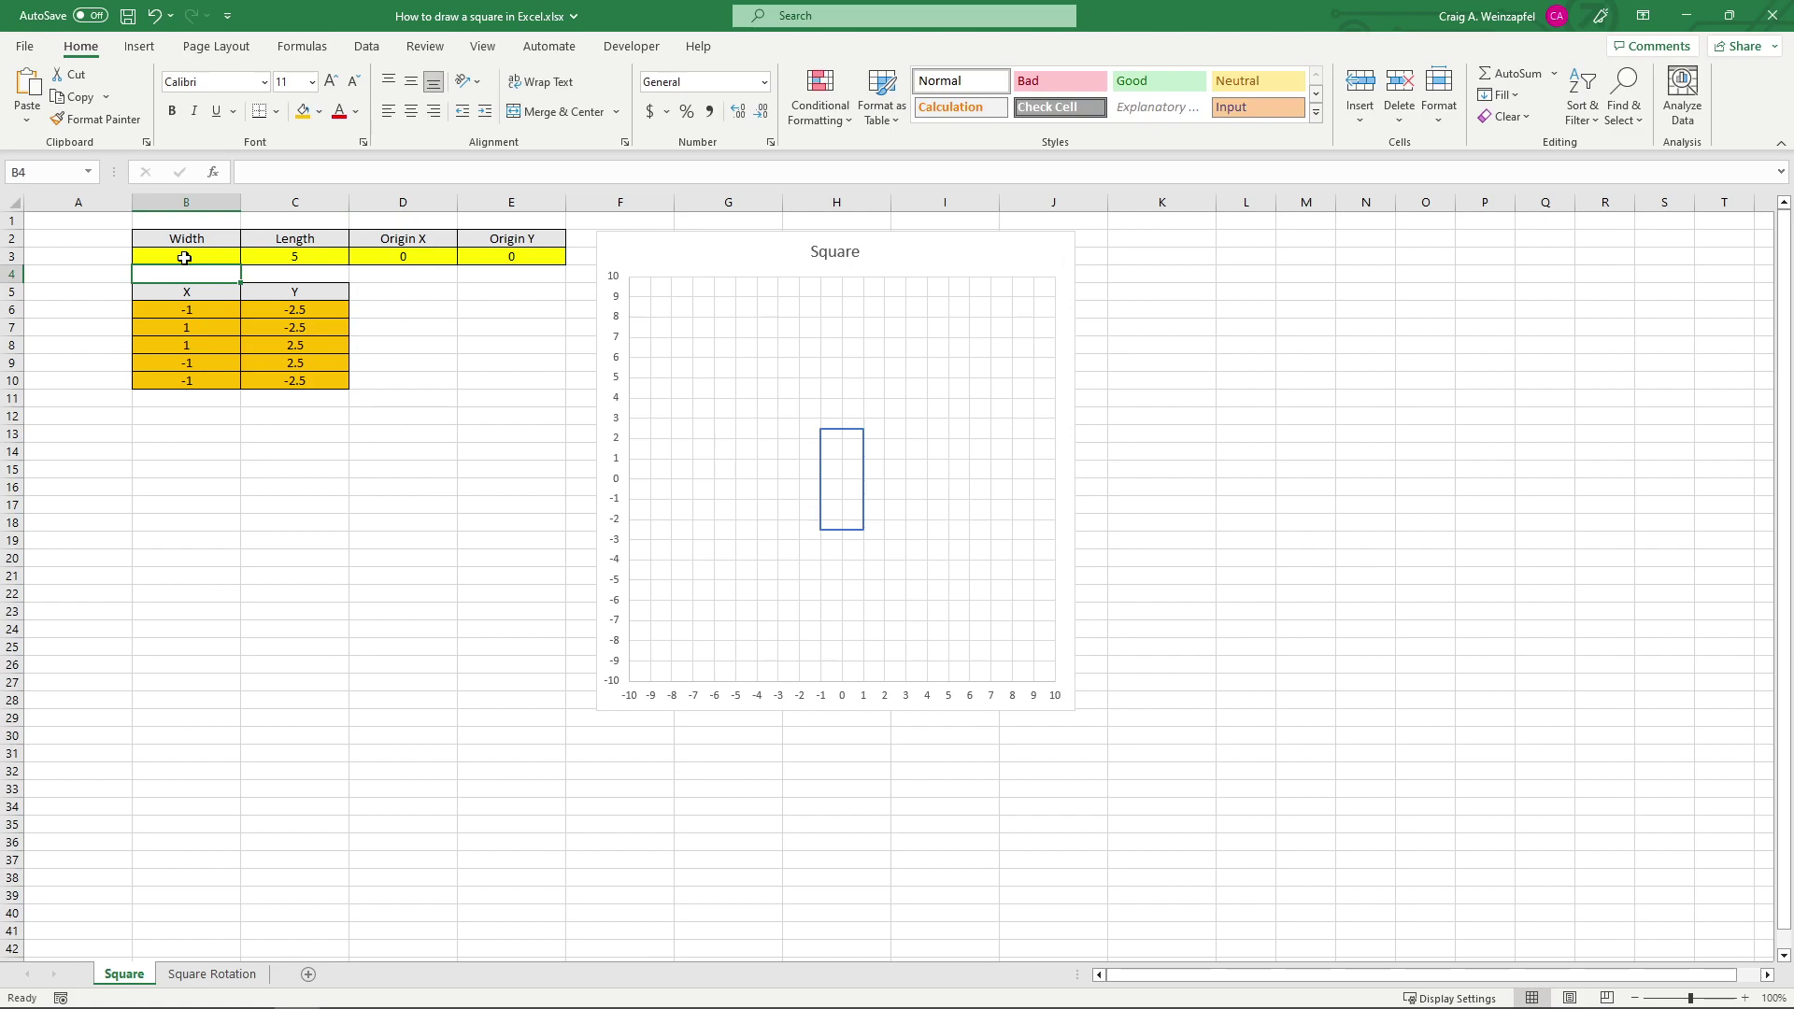
click(266, 256)
text(2)
key(Return)
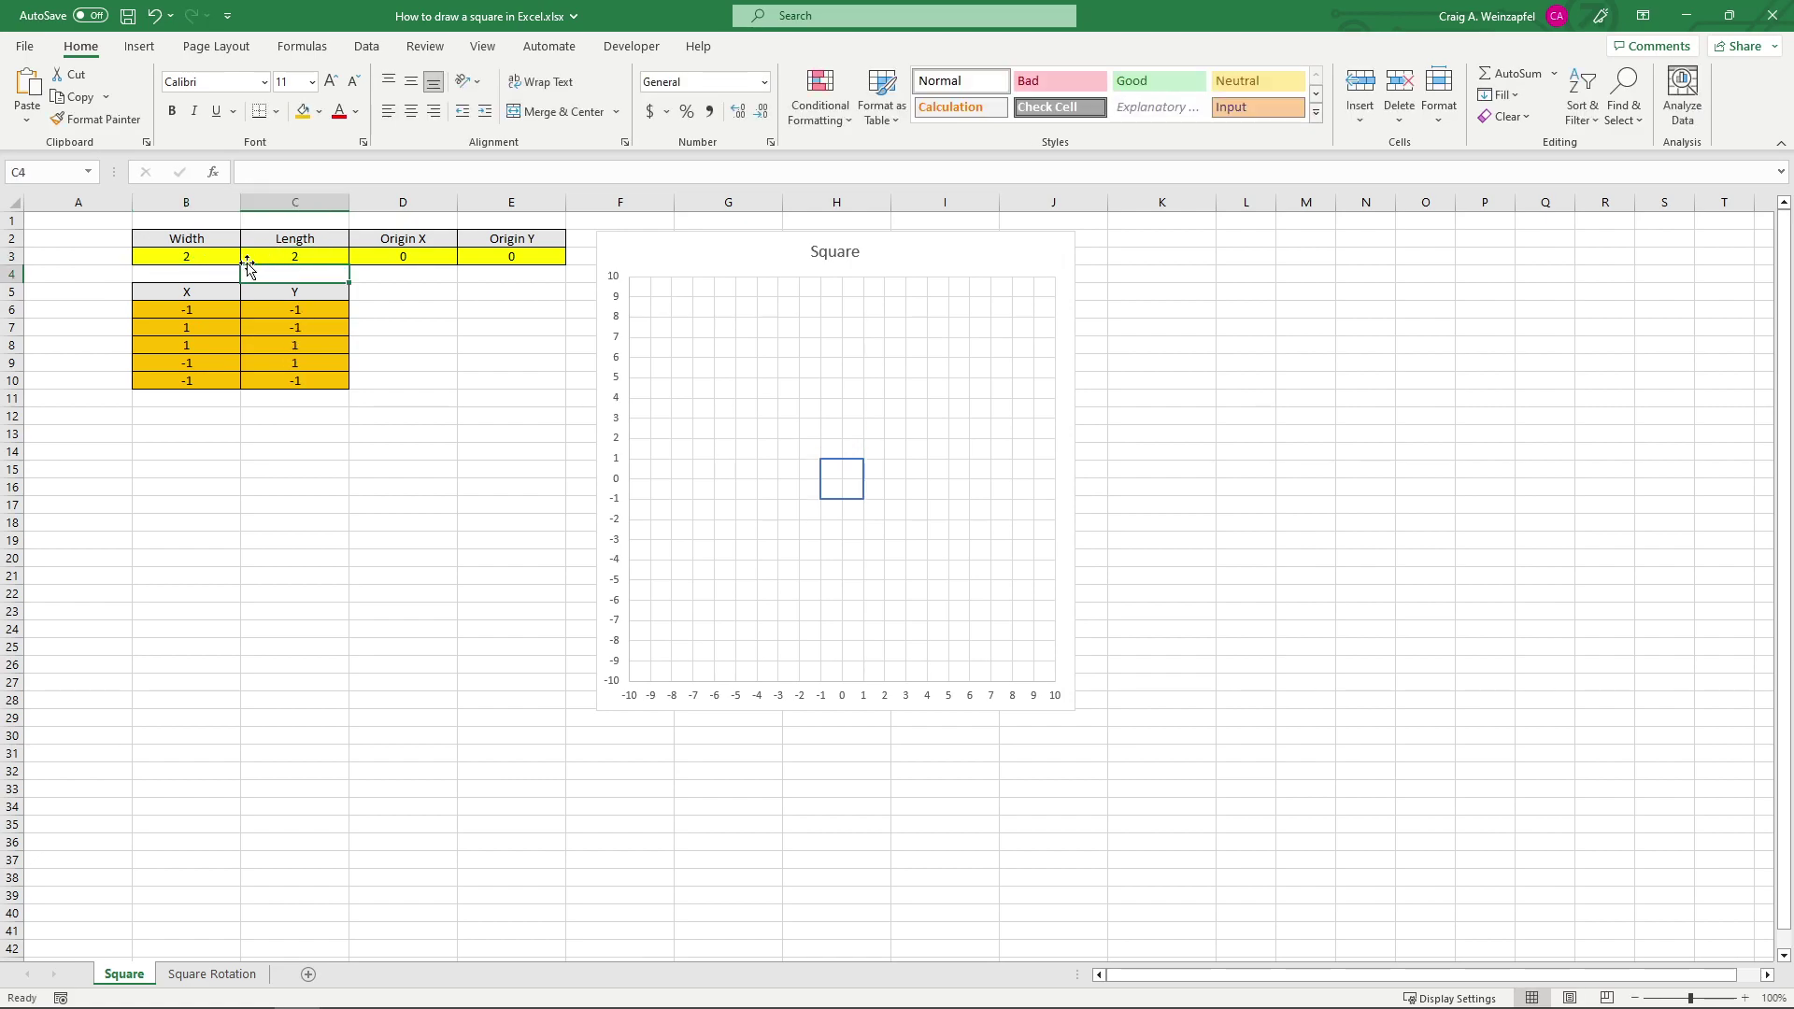
Set the Width and the Length of the square back to 5.
click(224, 259)
text(5)
key(Return)
click(319, 256)
text(5)
key(Return)
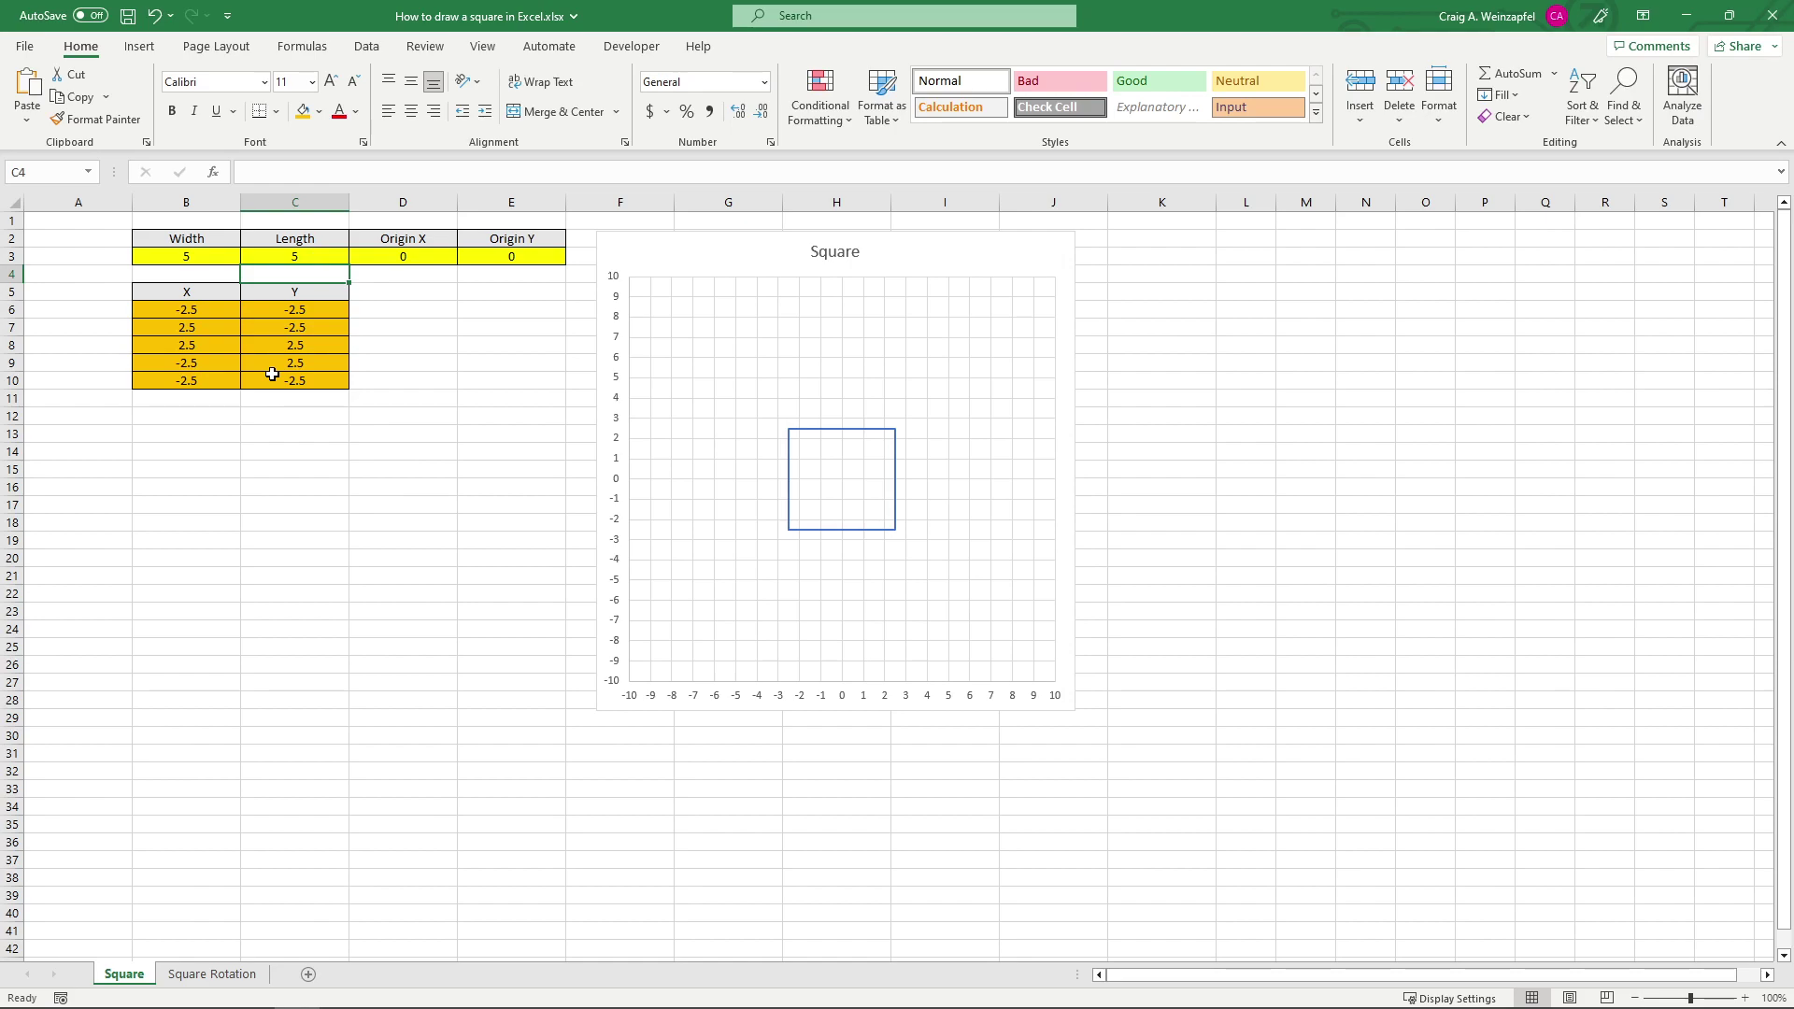
Review the input cells B3:E3 and the X and Y corner coordinates in B6:C10.
drag(186, 258, 522, 261)
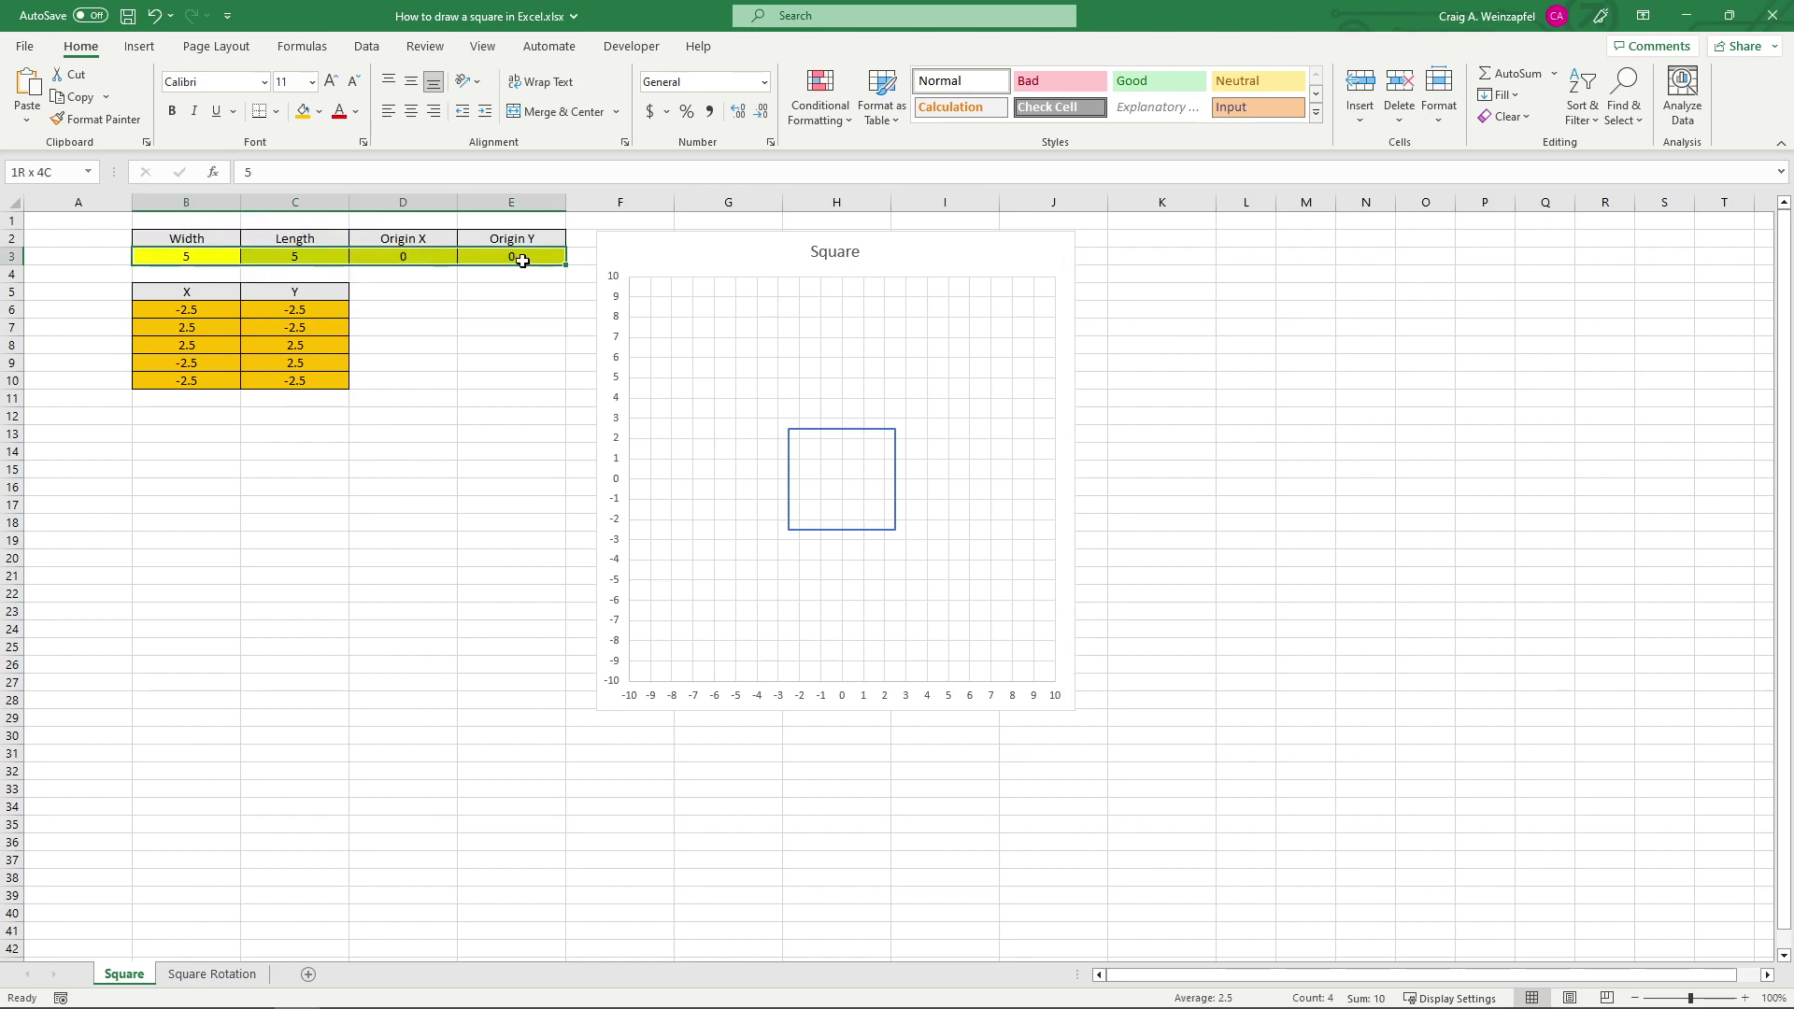
click(525, 295)
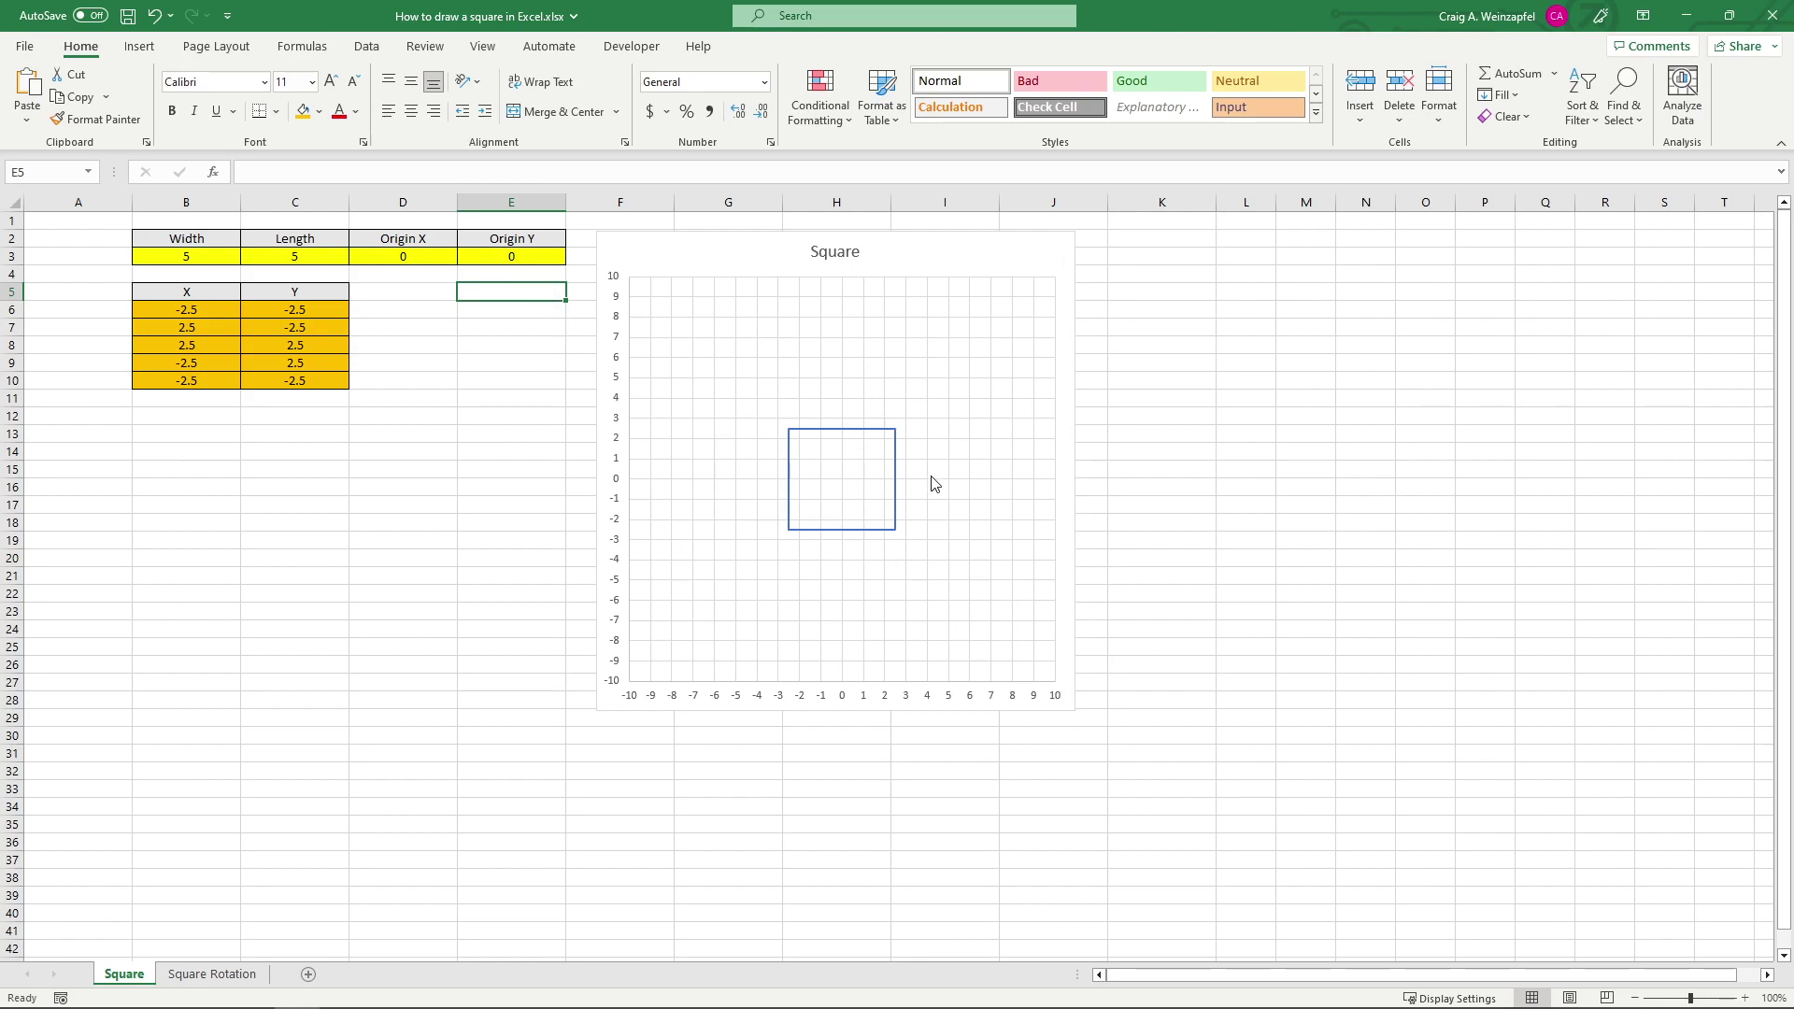
drag(196, 311, 299, 380)
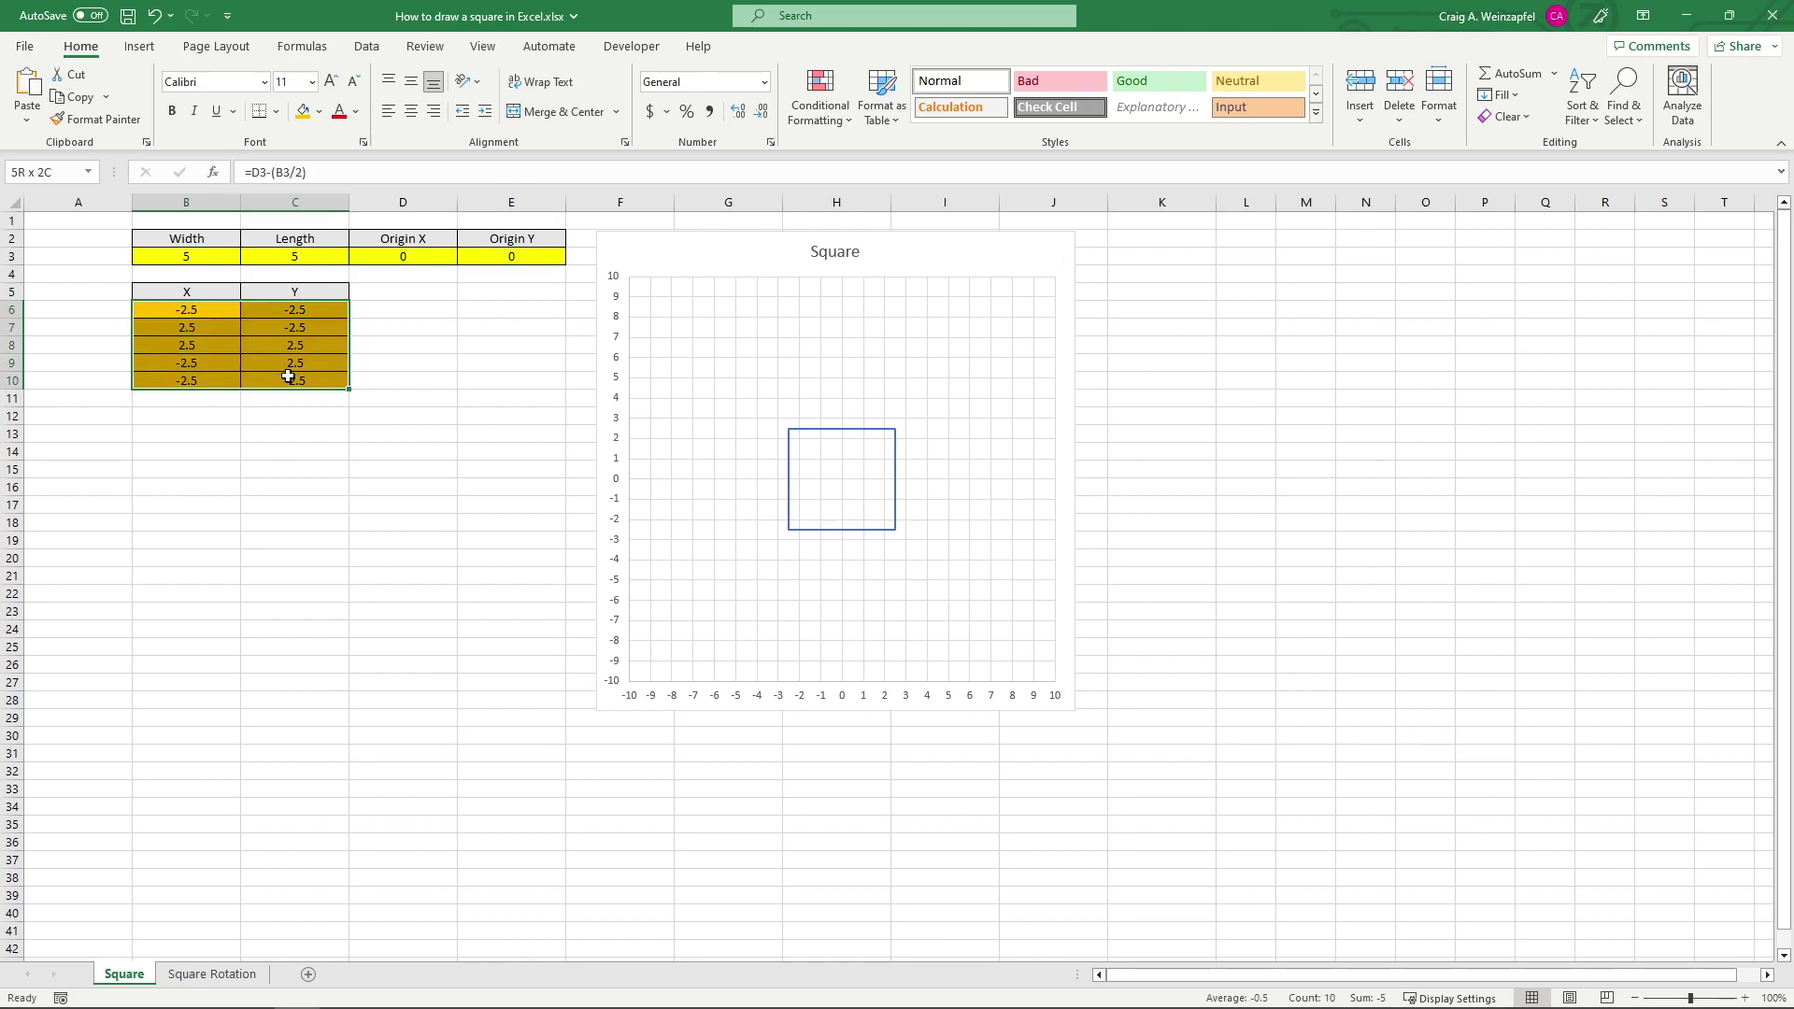
click(346, 560)
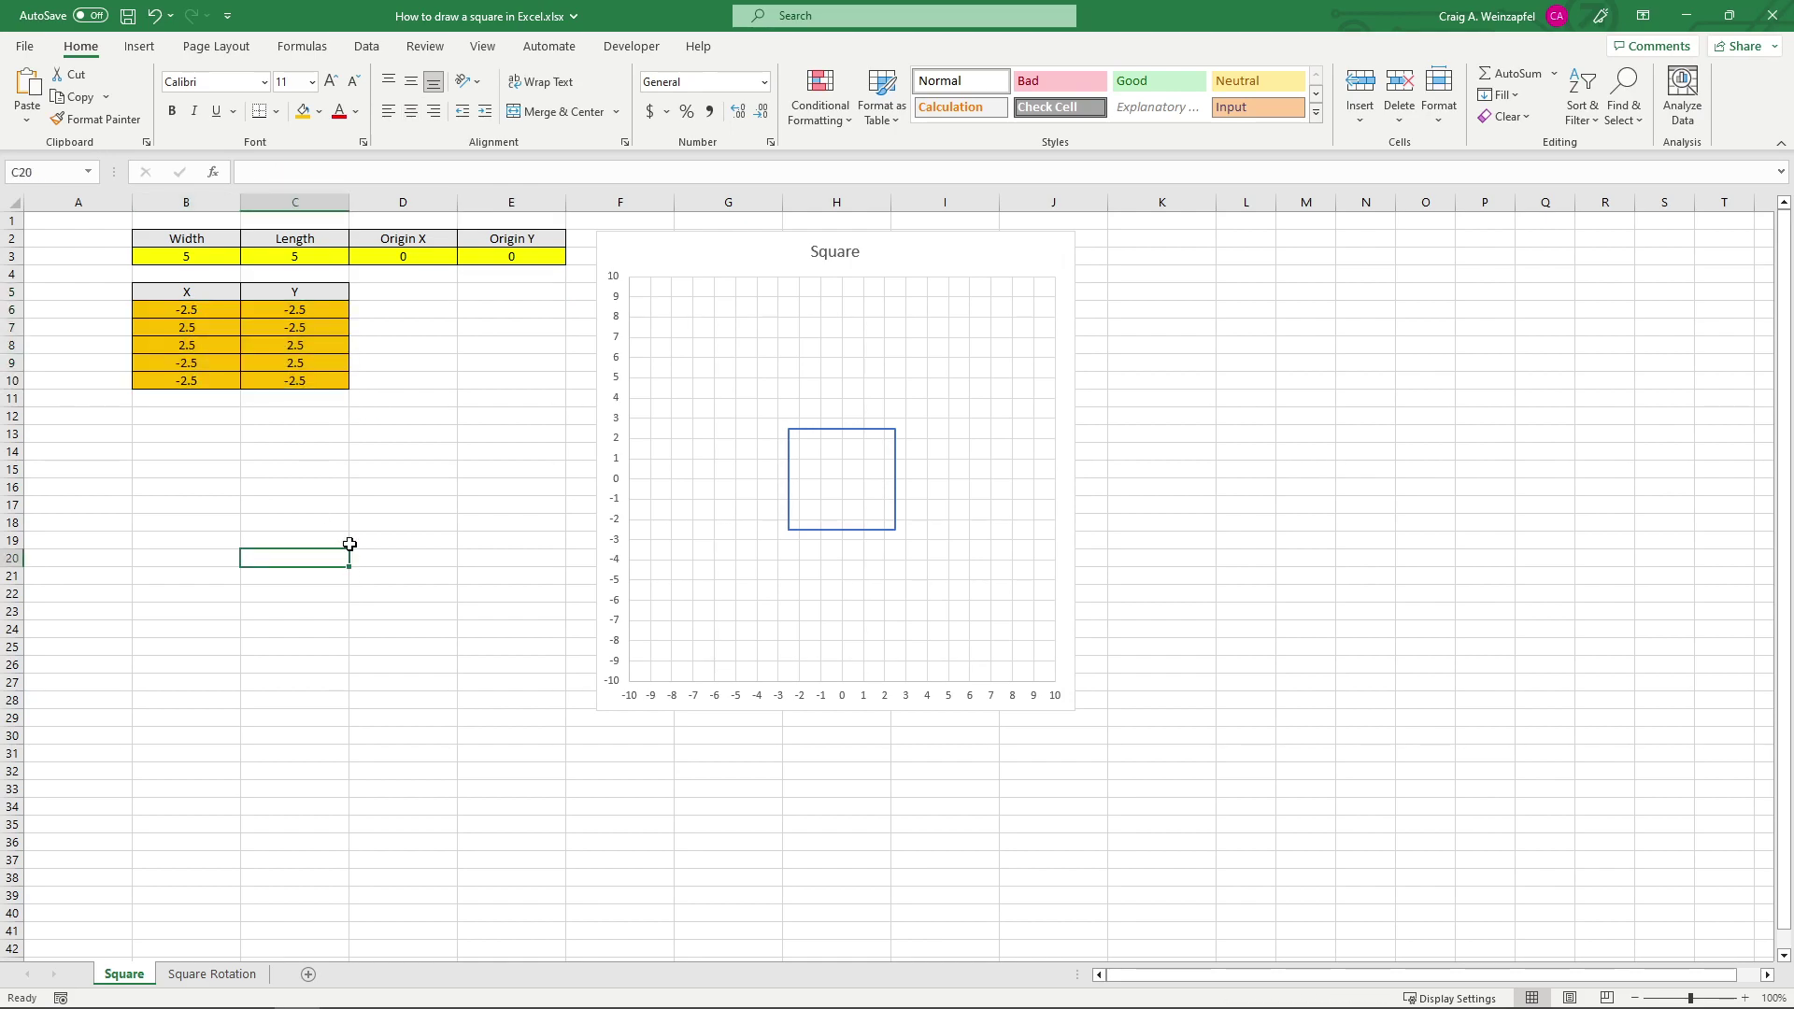
drag(305, 385, 198, 314)
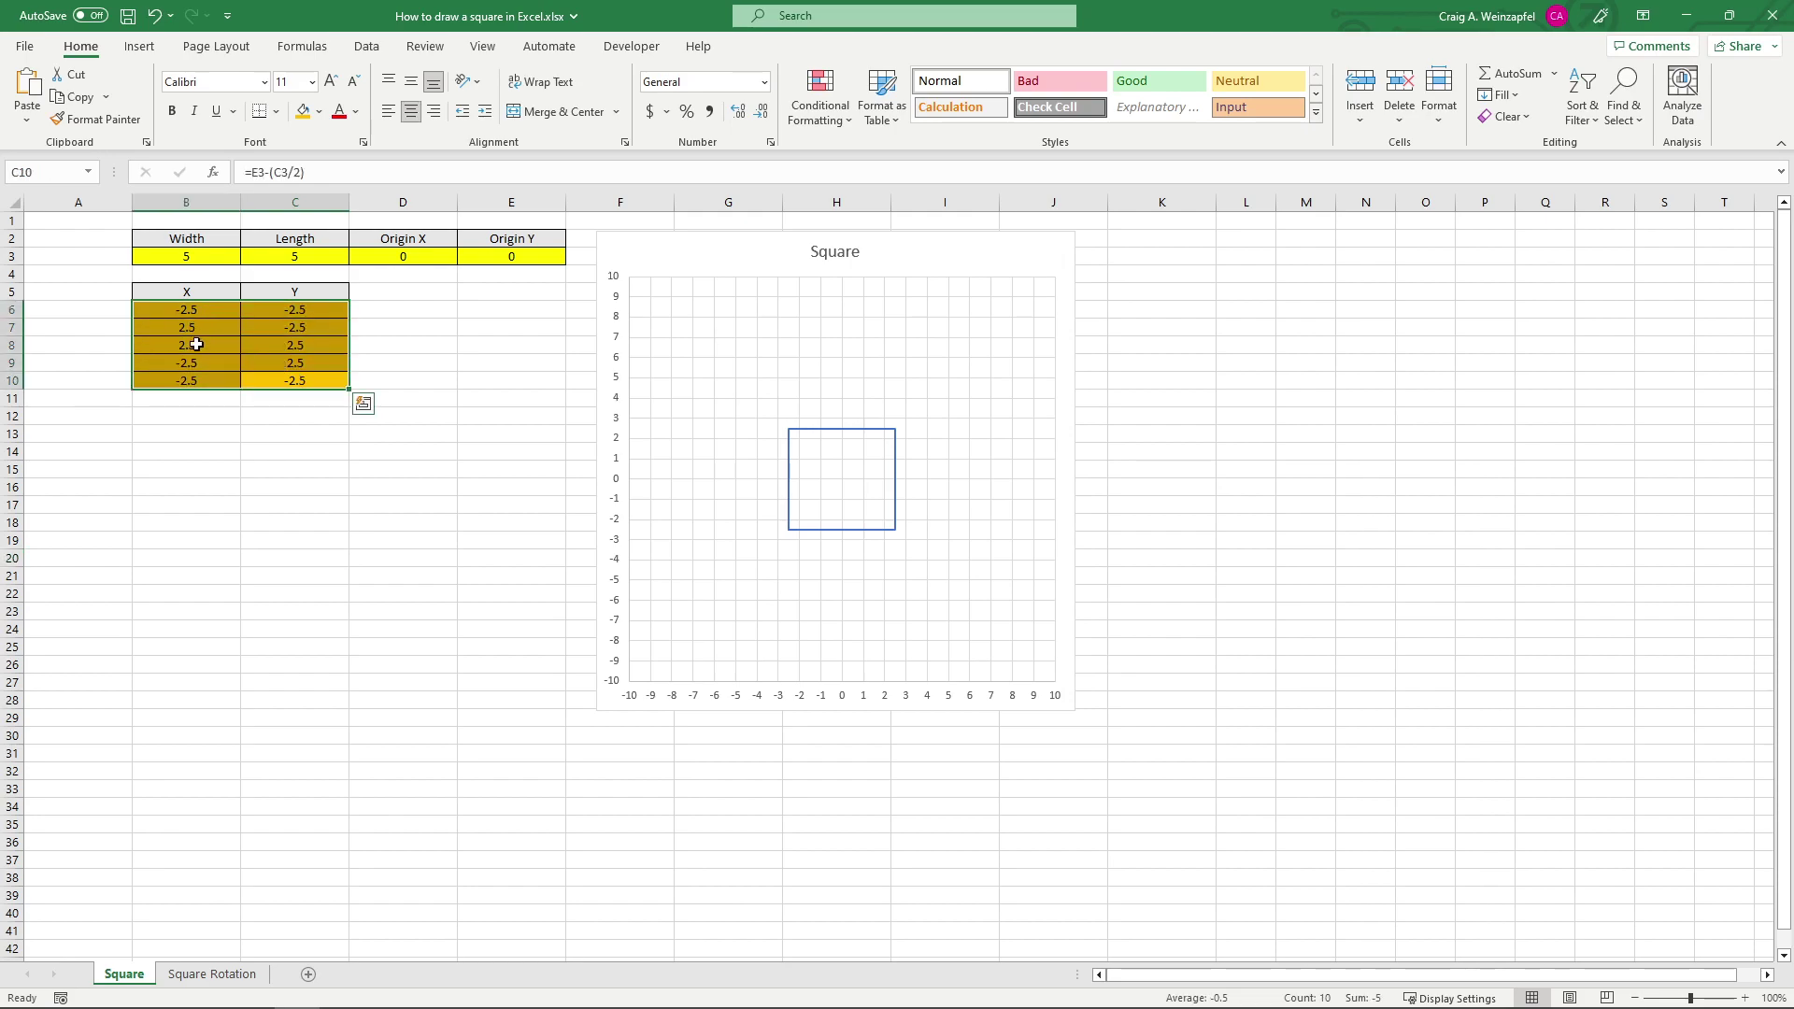
drag(305, 172, 245, 172)
click(398, 469)
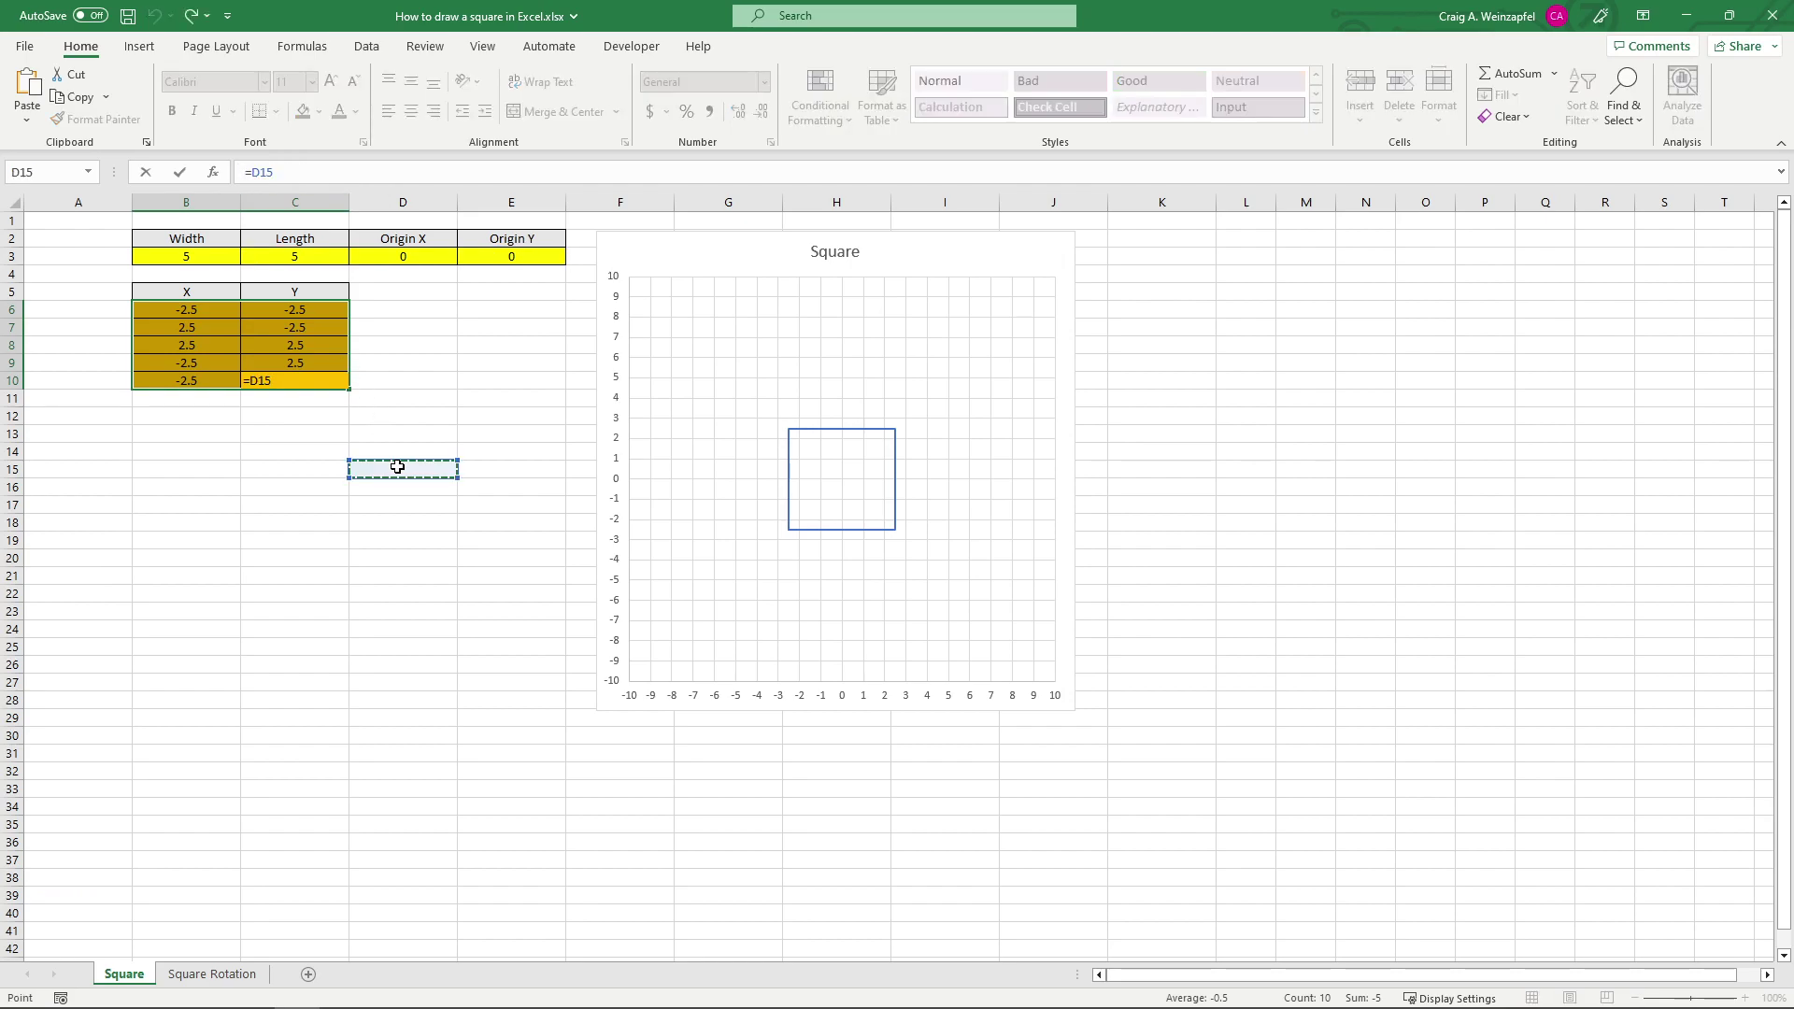
key(Escape)
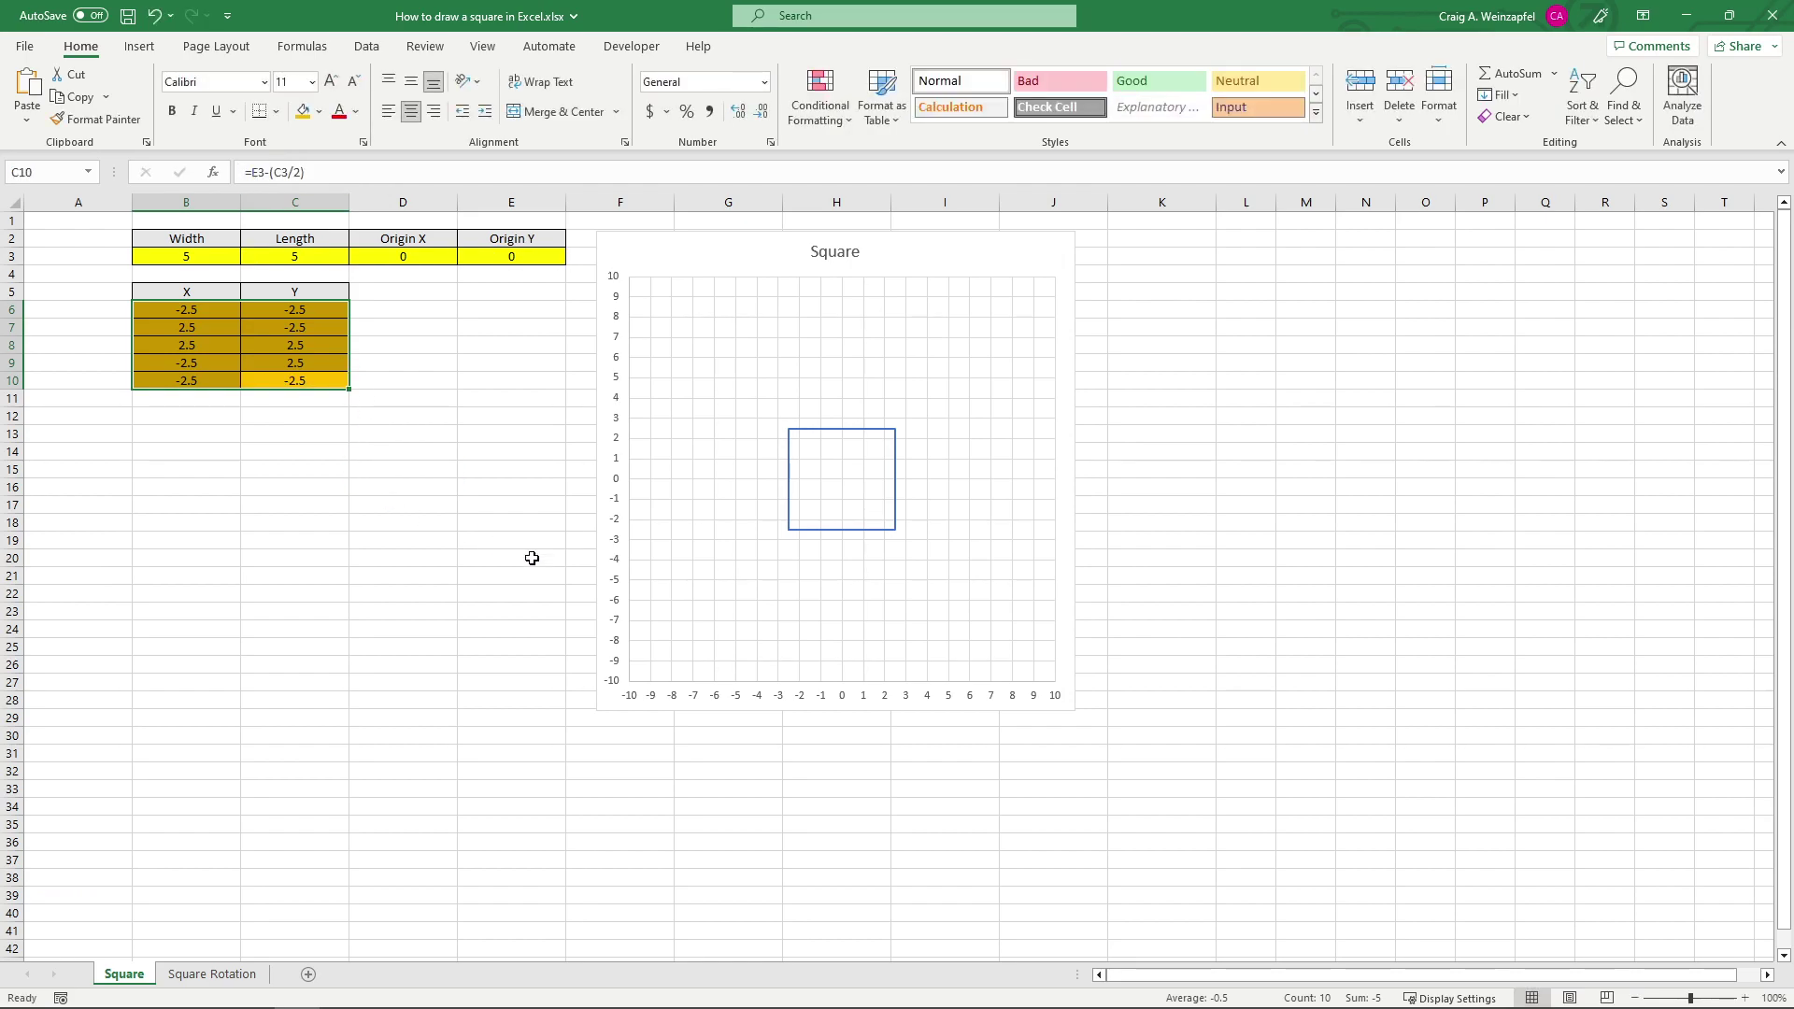
click(496, 504)
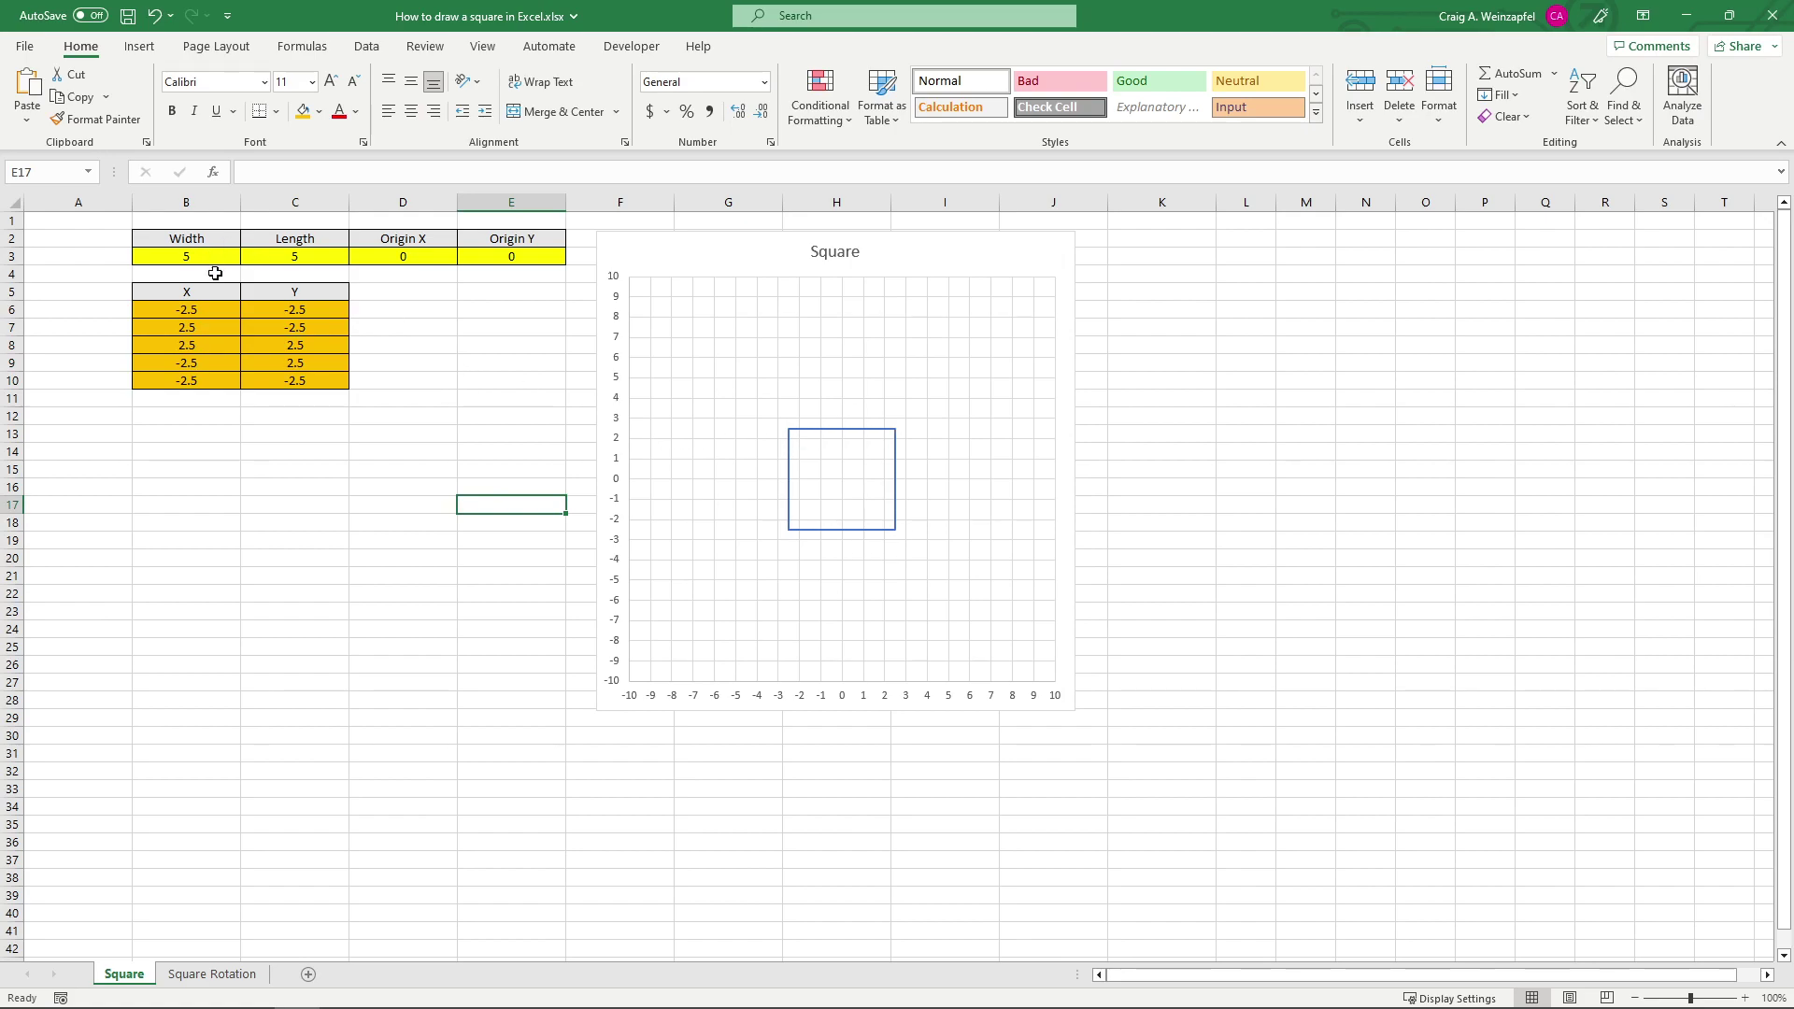
Number the coordinate rows 1 to 5 in cells A6:A10 beside the X and Y table.
click(213, 310)
click(99, 316)
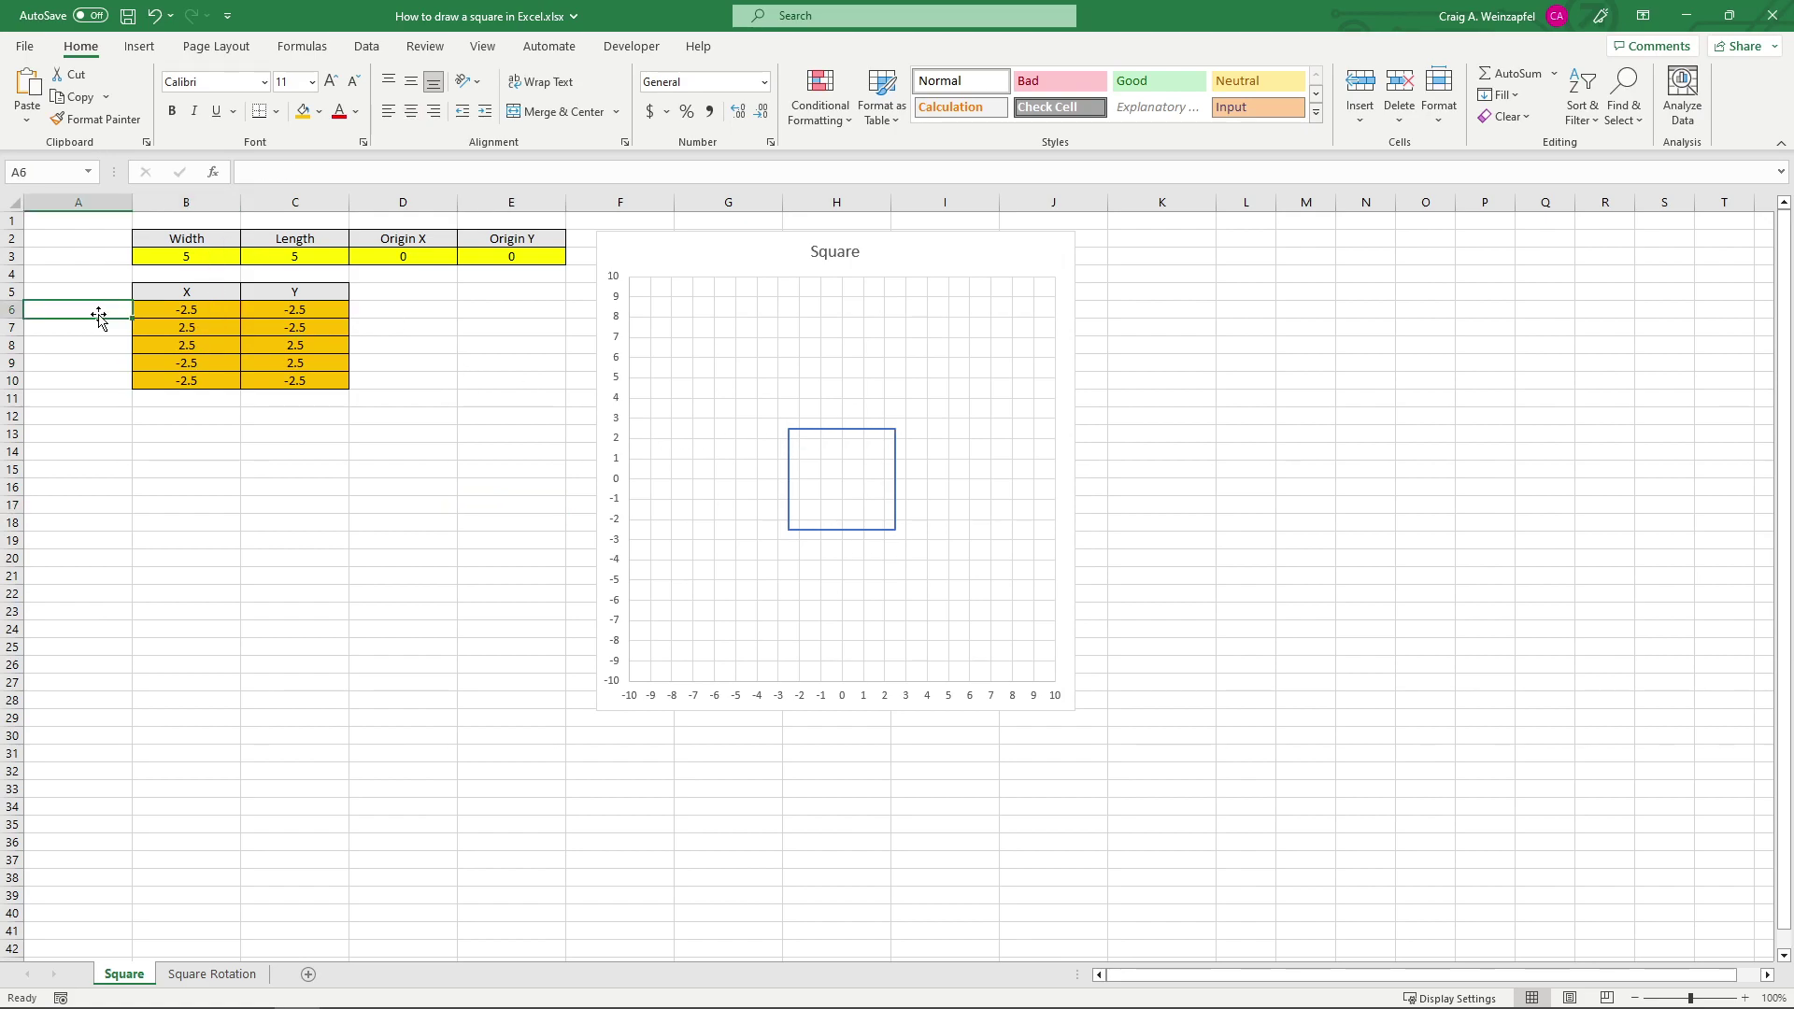
text(1)
key(Return)
text(2)
key(Return)
text(3)
key(Return)
text(4)
key(Return)
text(5)
key(Return)
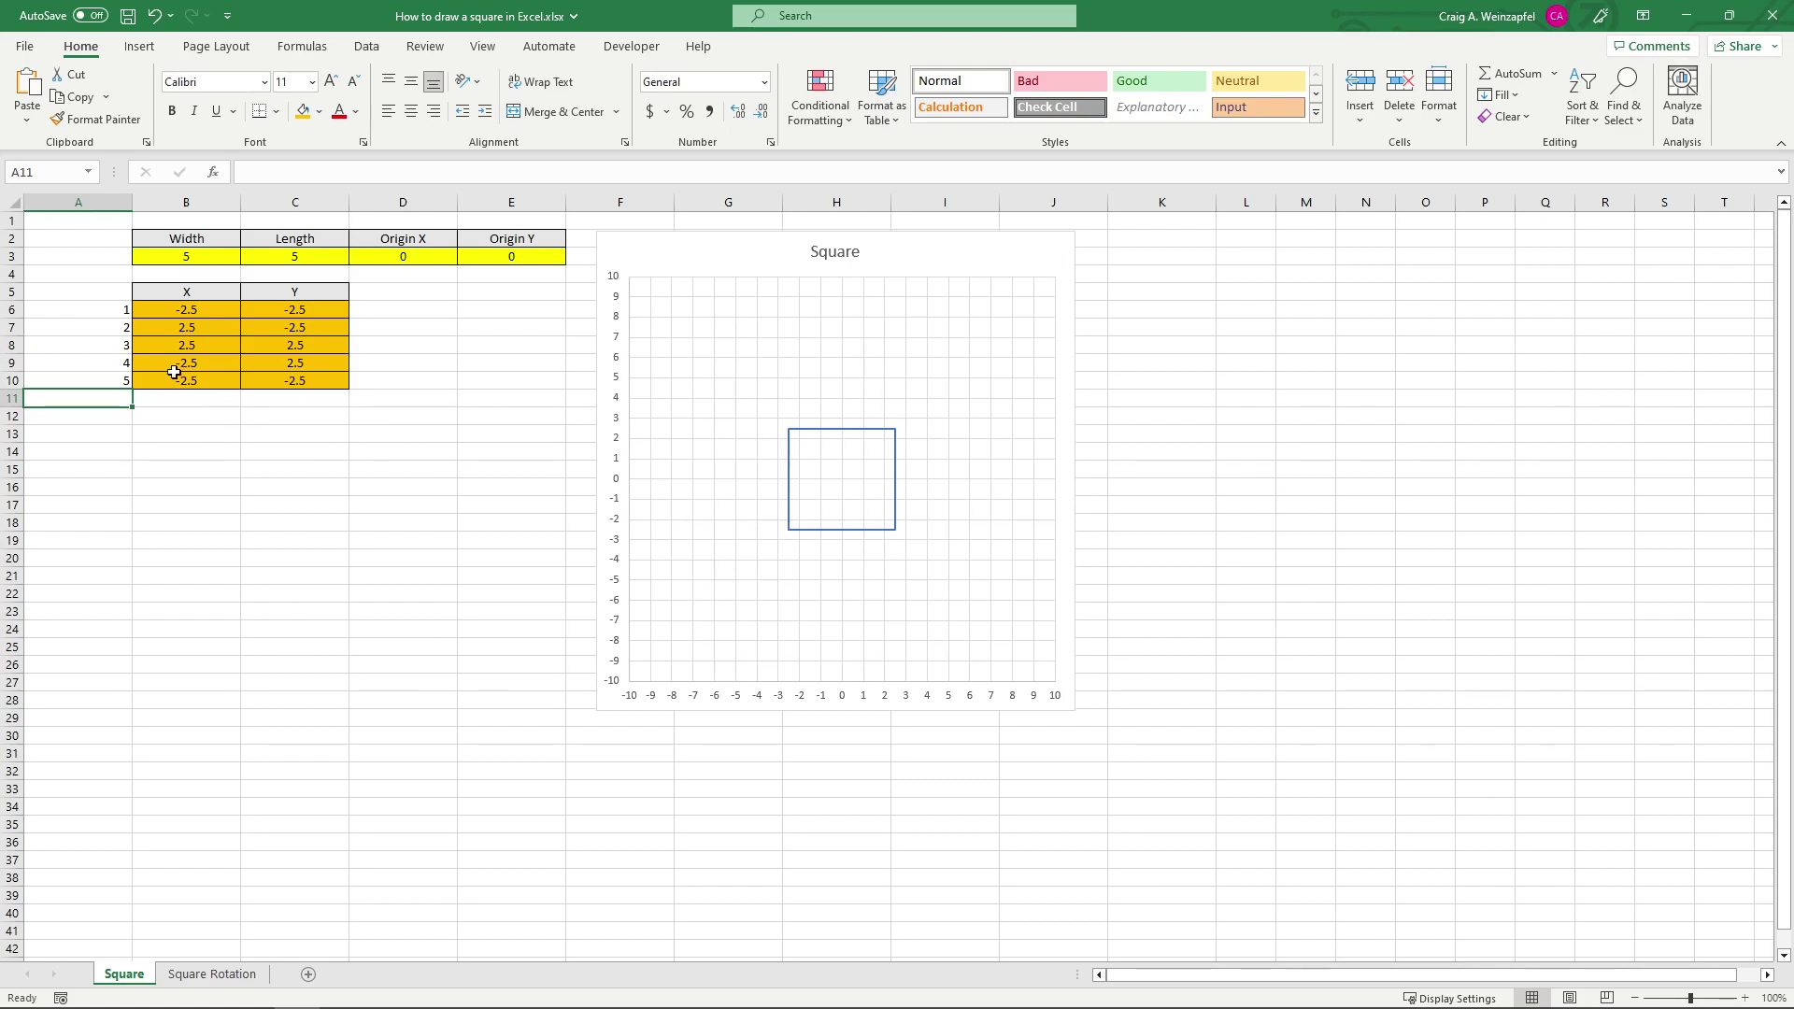
Examine the coordinate pairs of points 1 to 4 against the corresponding corners of the square on the chart.
click(191, 314)
drag(191, 314, 258, 306)
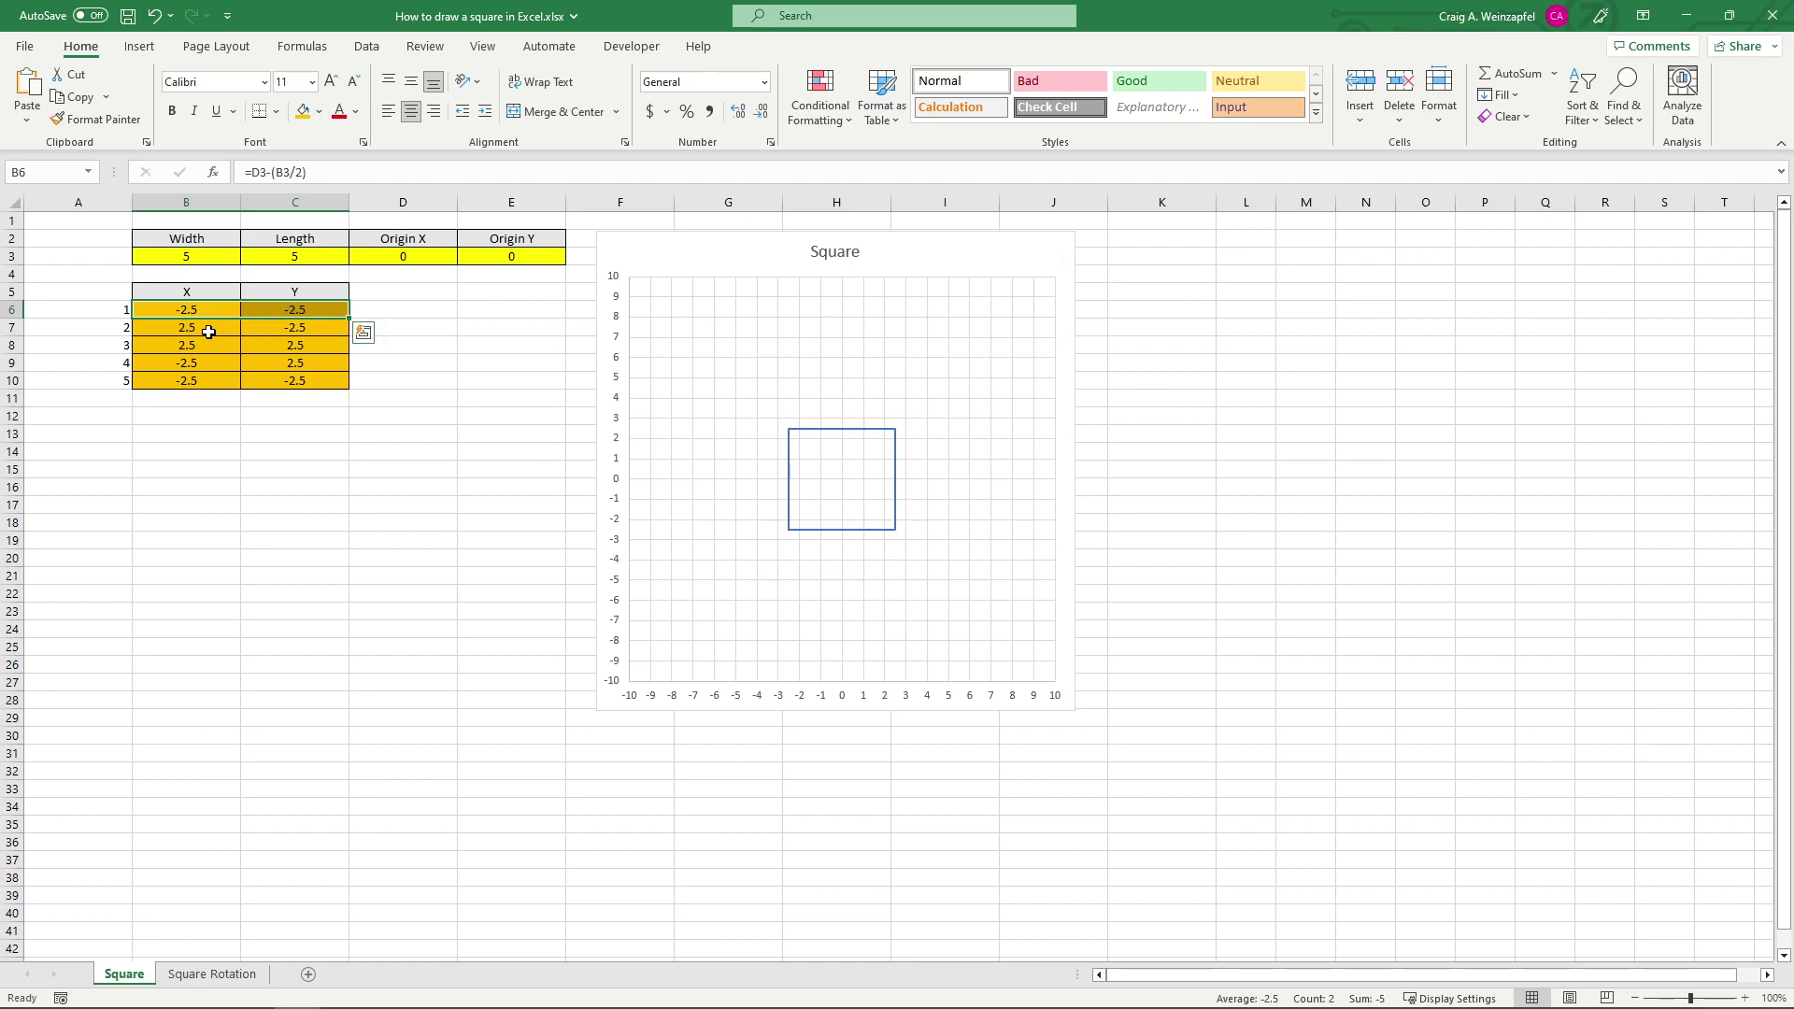
drag(208, 331, 269, 336)
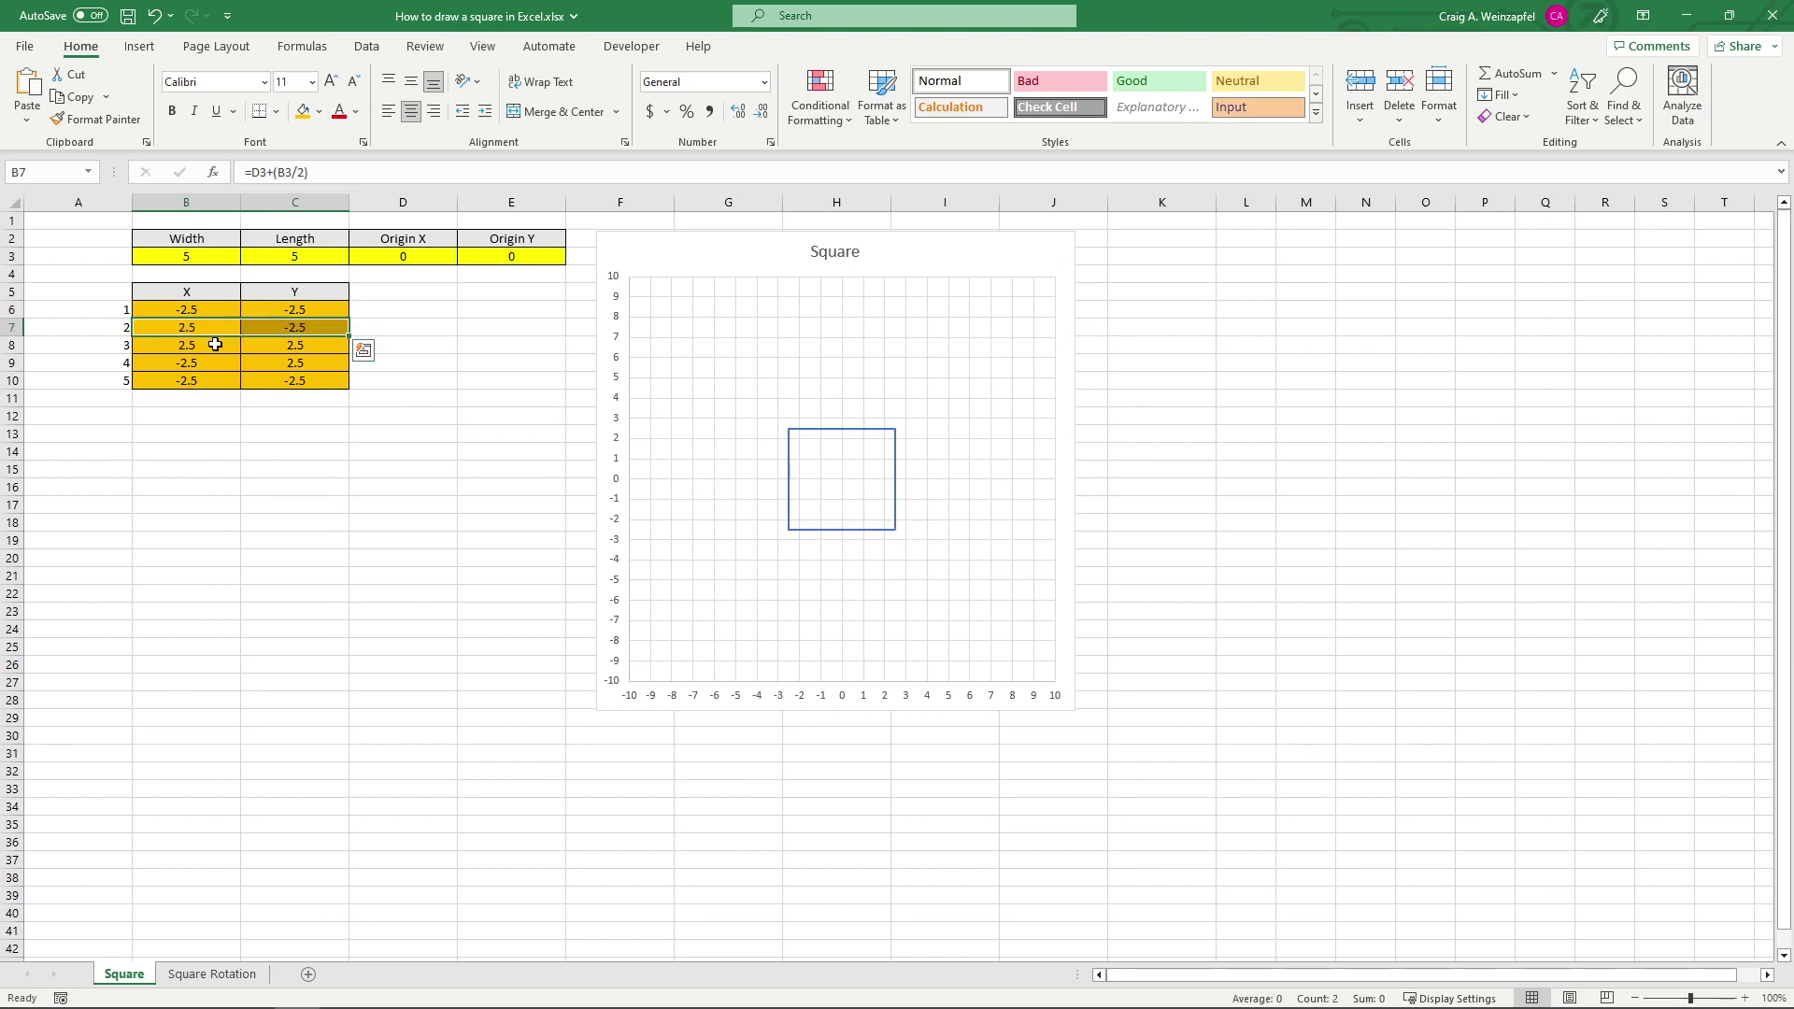
drag(215, 345, 295, 345)
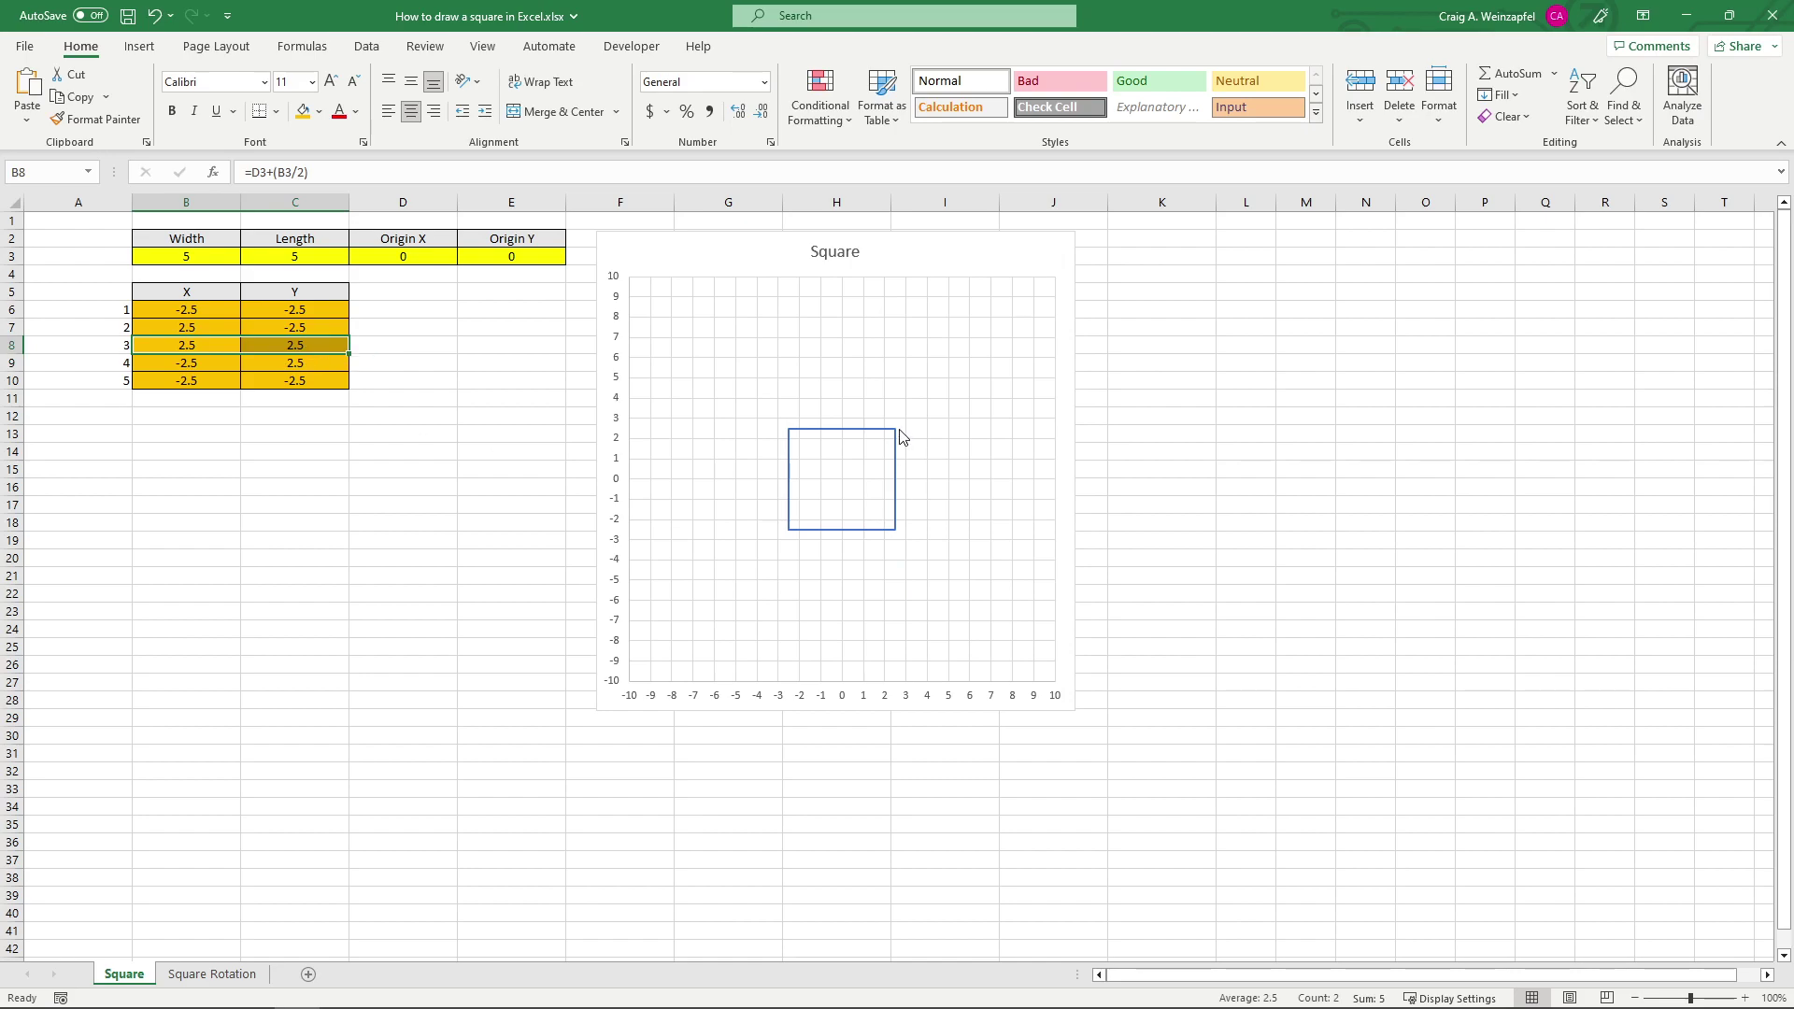
drag(207, 362, 288, 366)
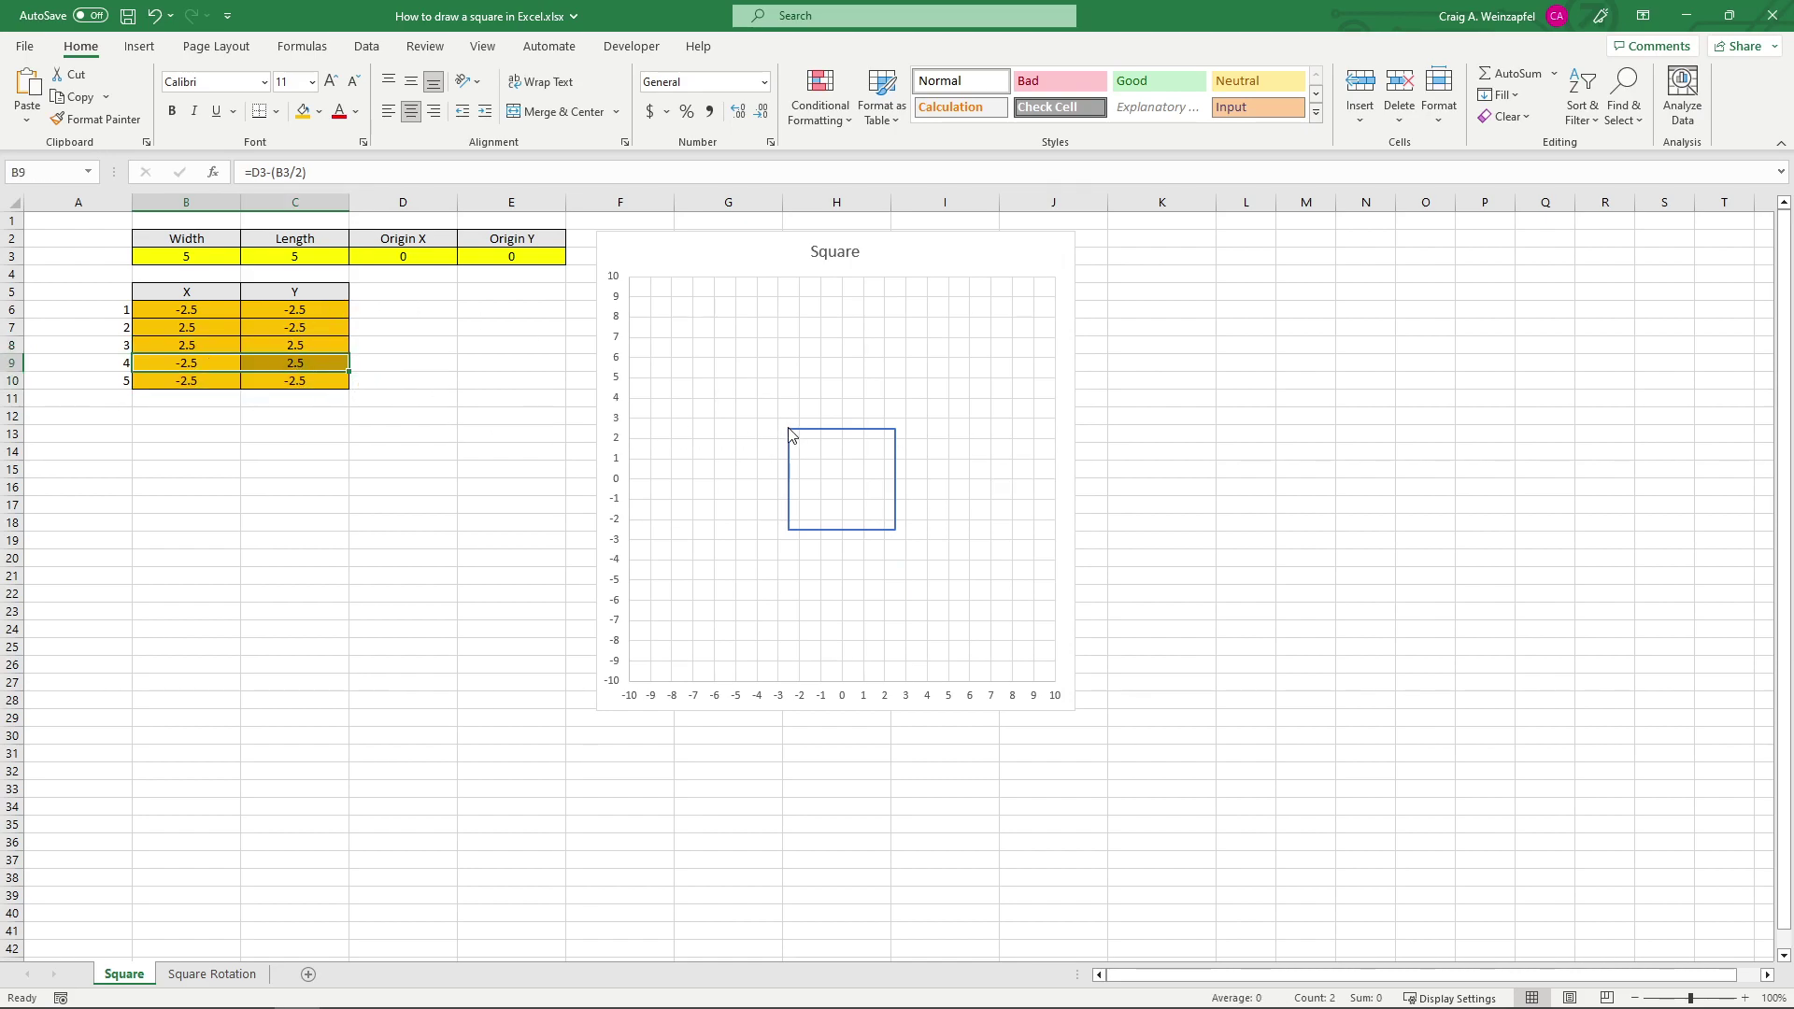
mouse_move(791, 436)
drag(249, 313, 220, 311)
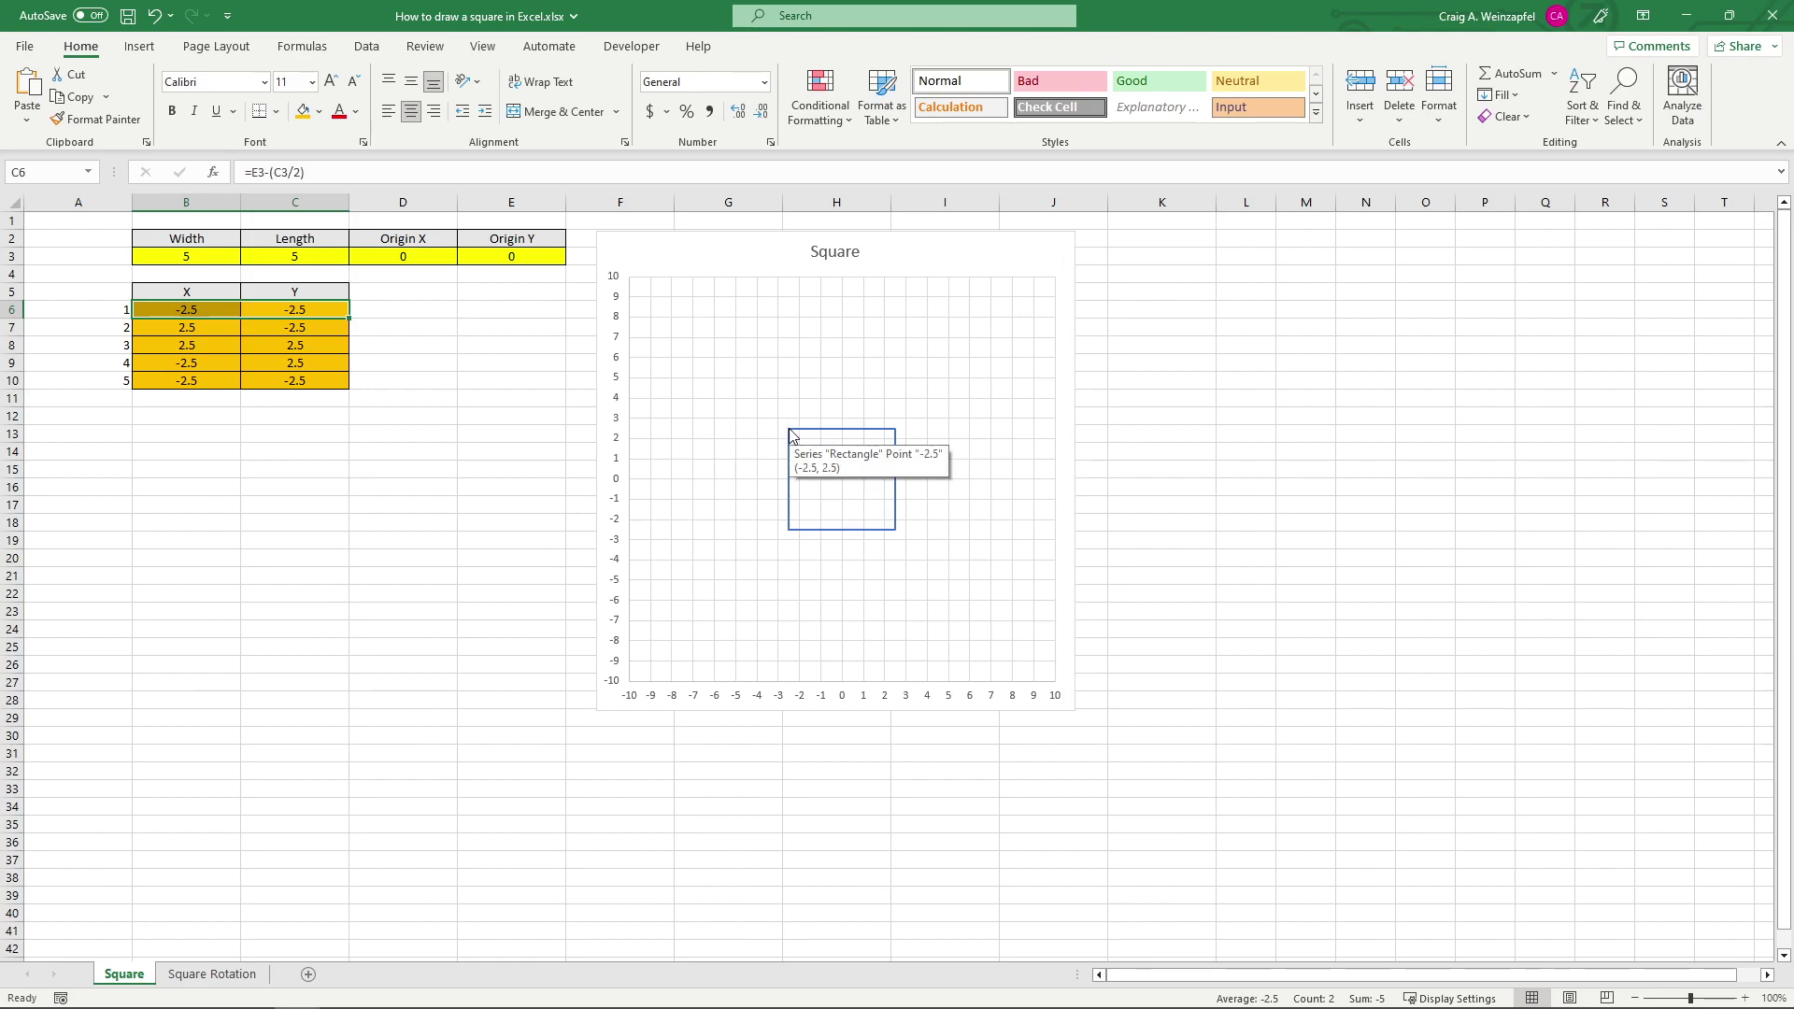
mouse_move(790, 534)
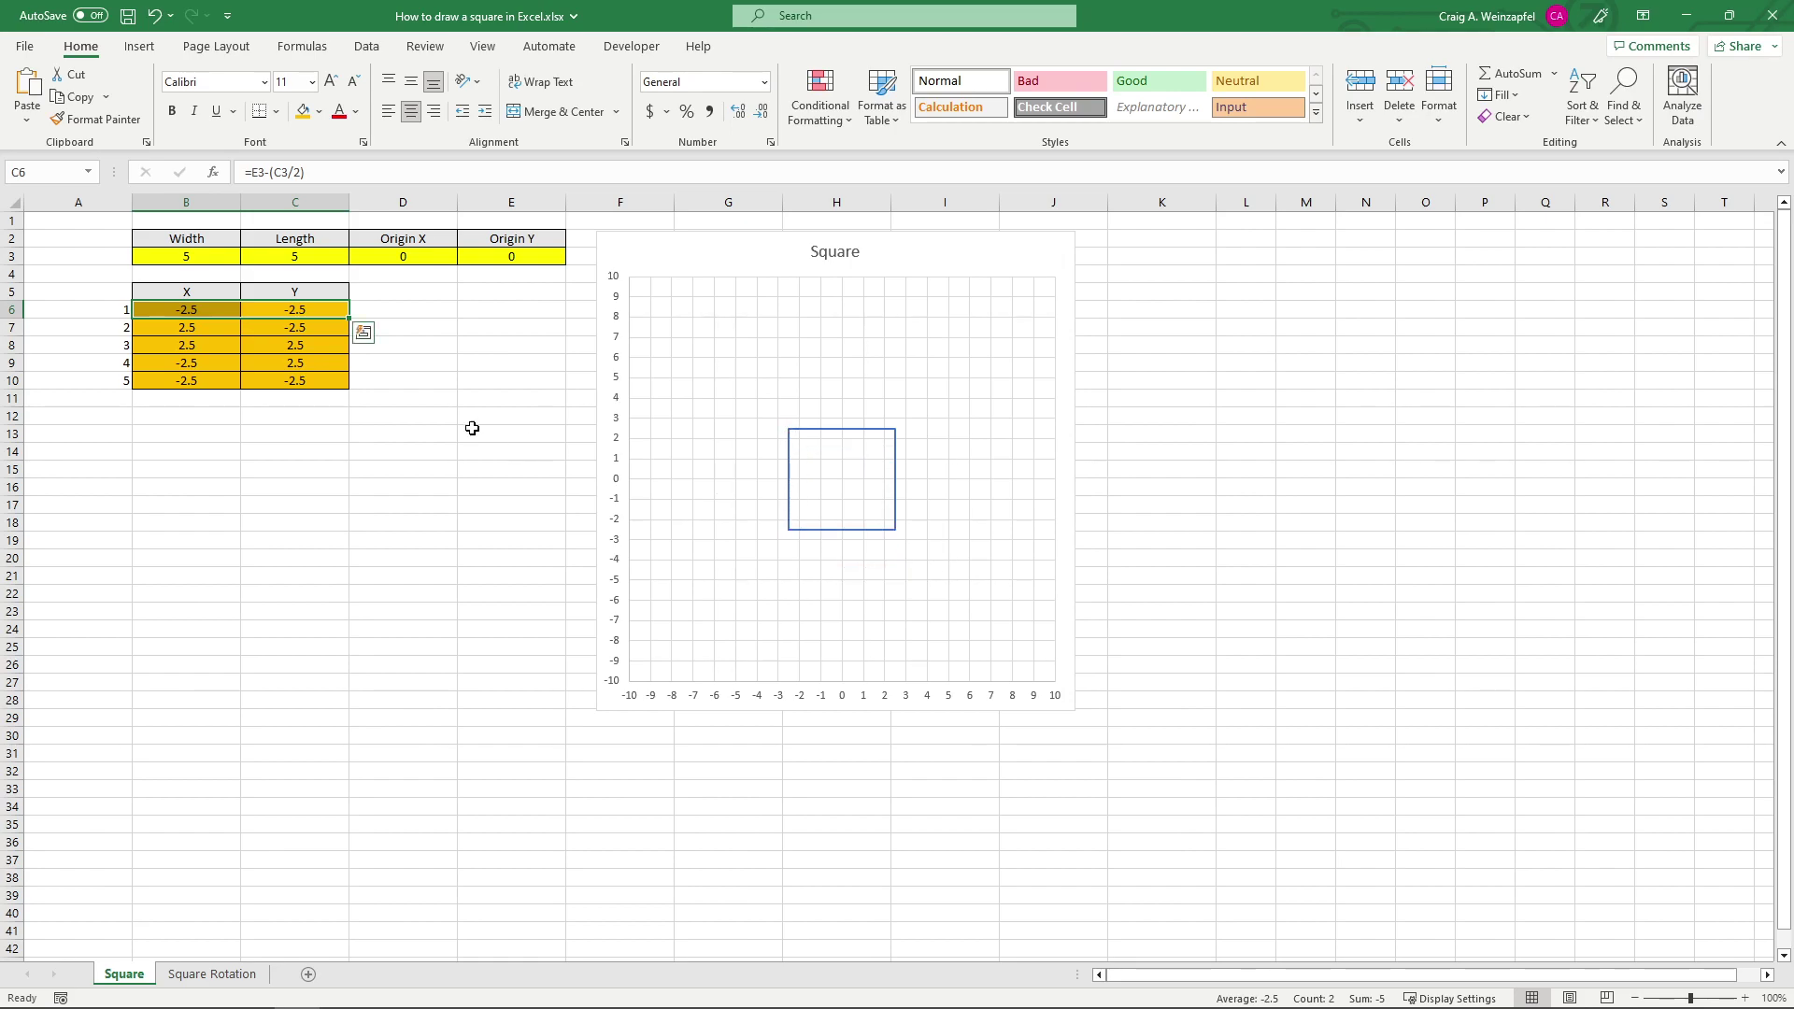
click(406, 416)
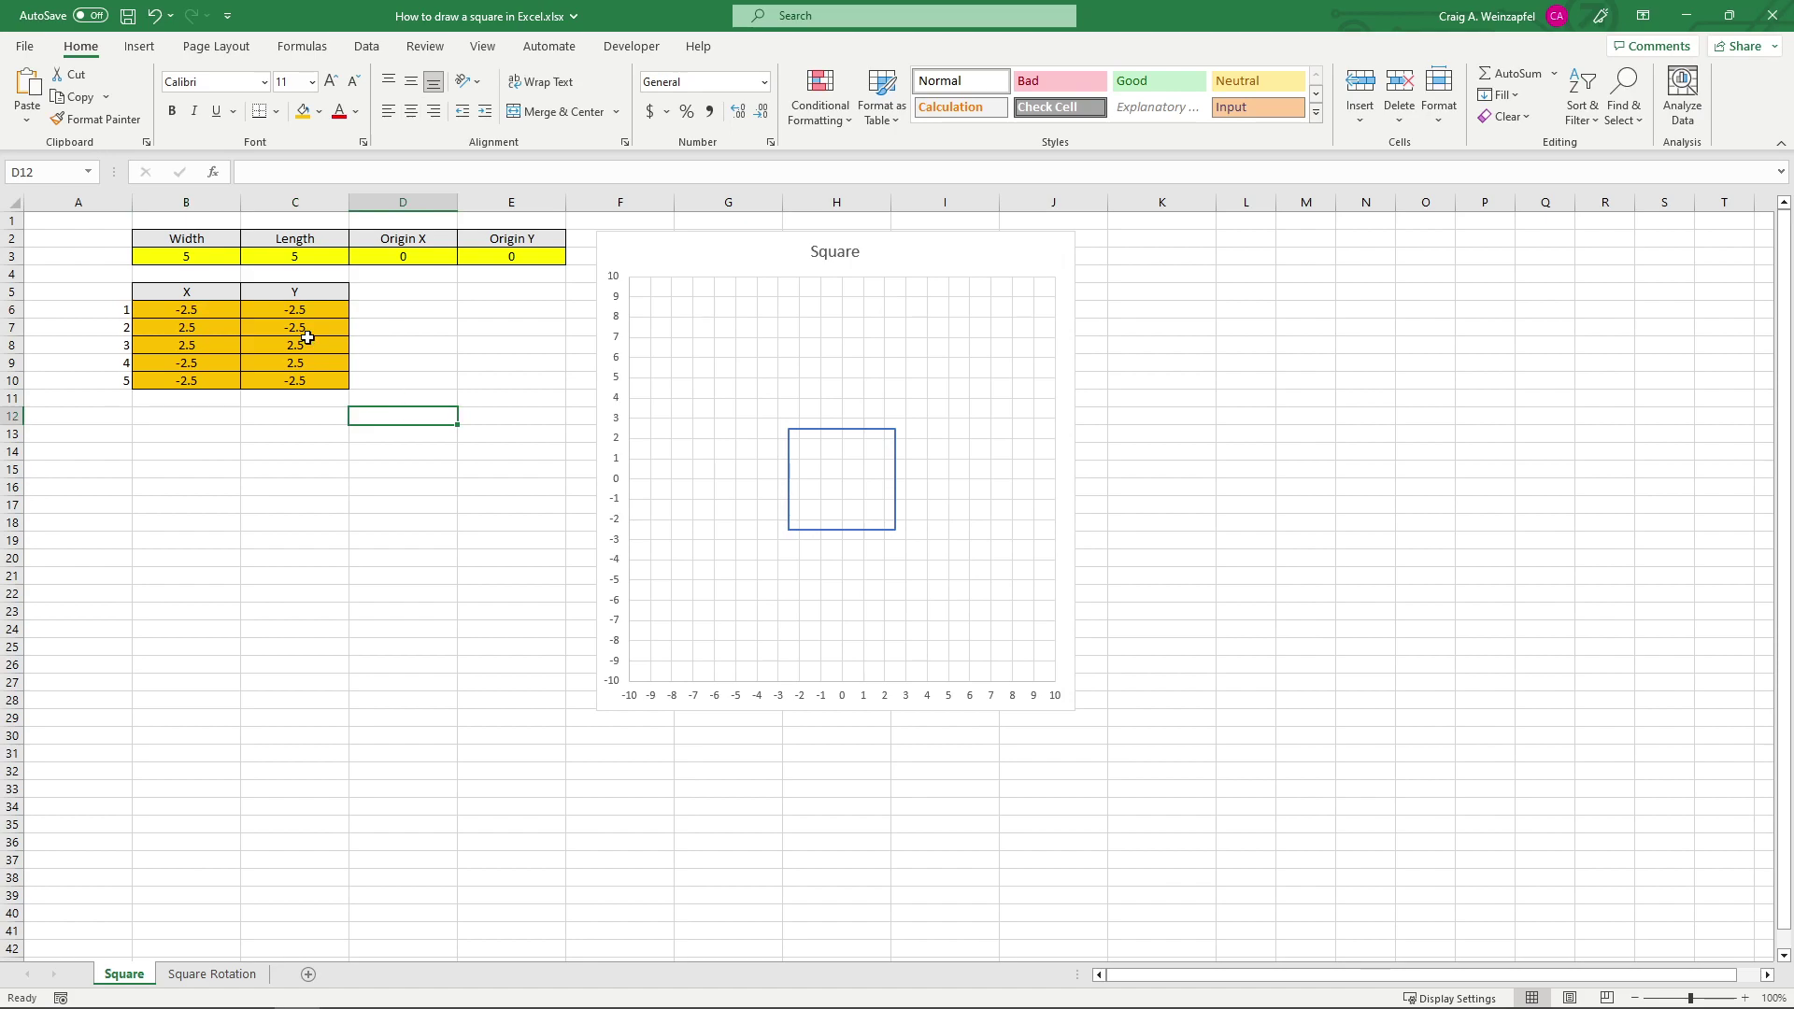
Examine the X and Y formulas of point 1 in B6 and C6, comparing them with the Width cell and the charted square.
click(224, 311)
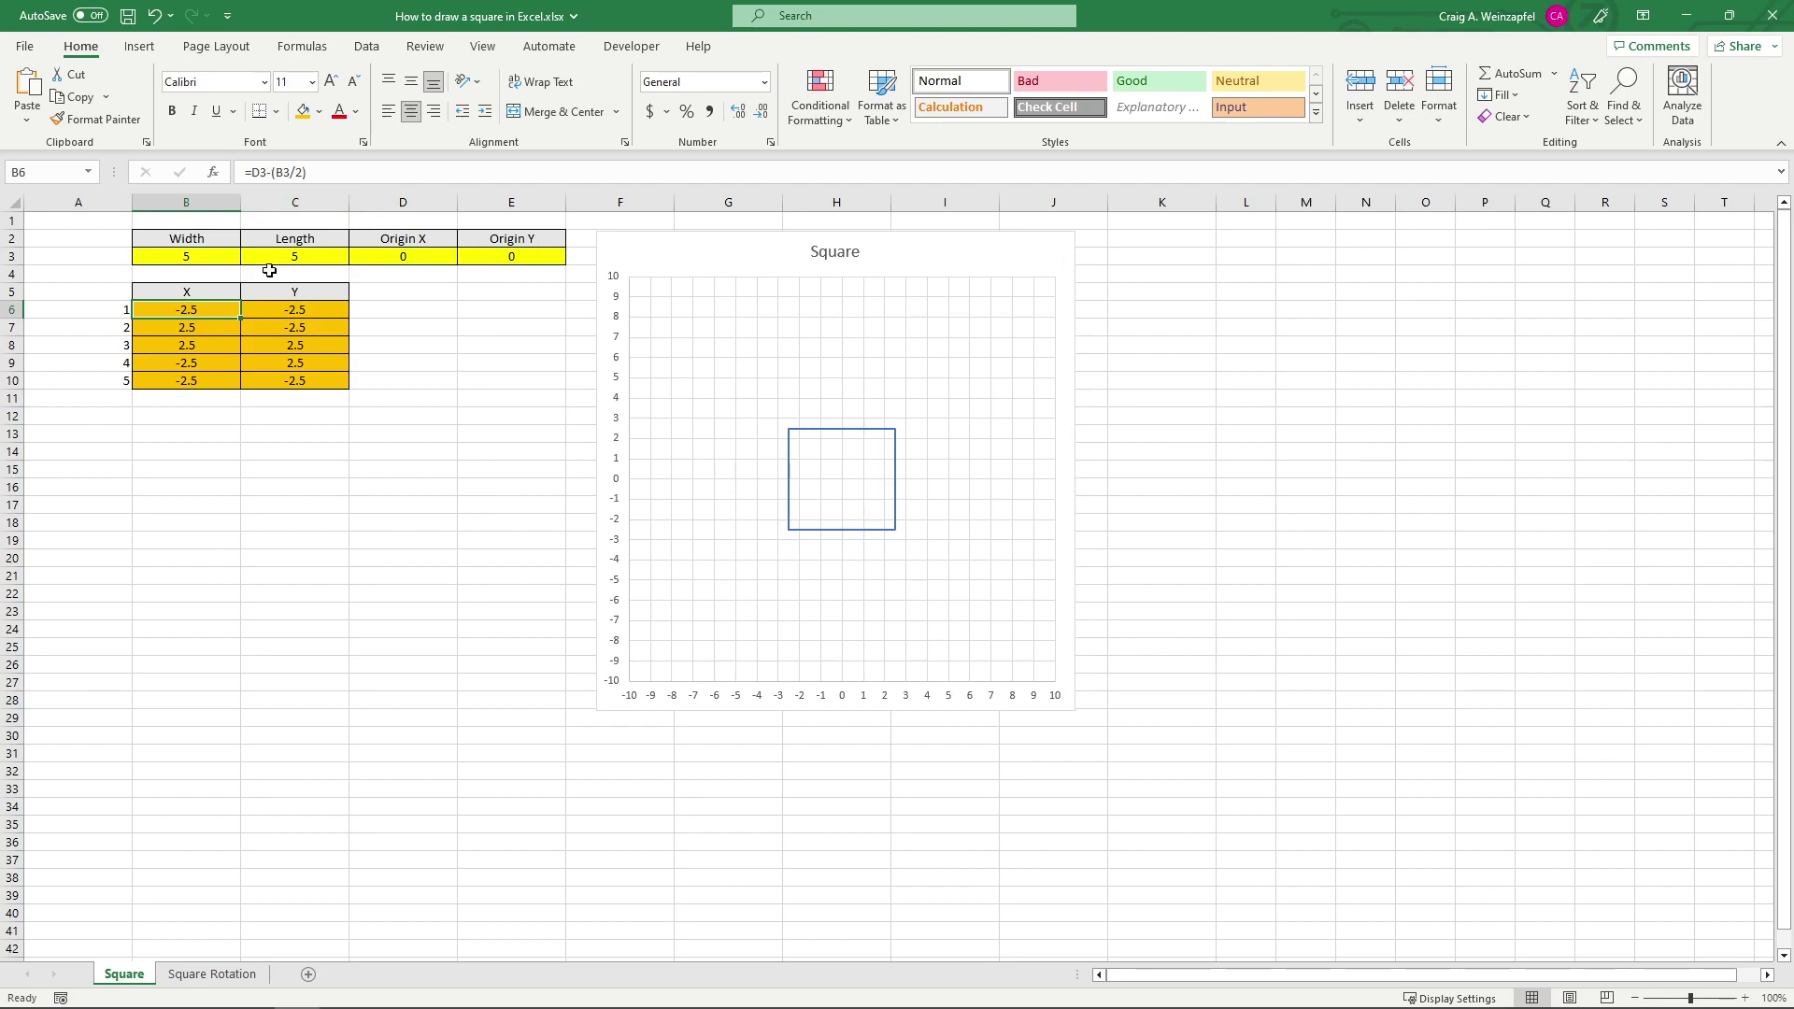
click(290, 314)
click(222, 306)
click(290, 311)
click(202, 311)
key(Right)
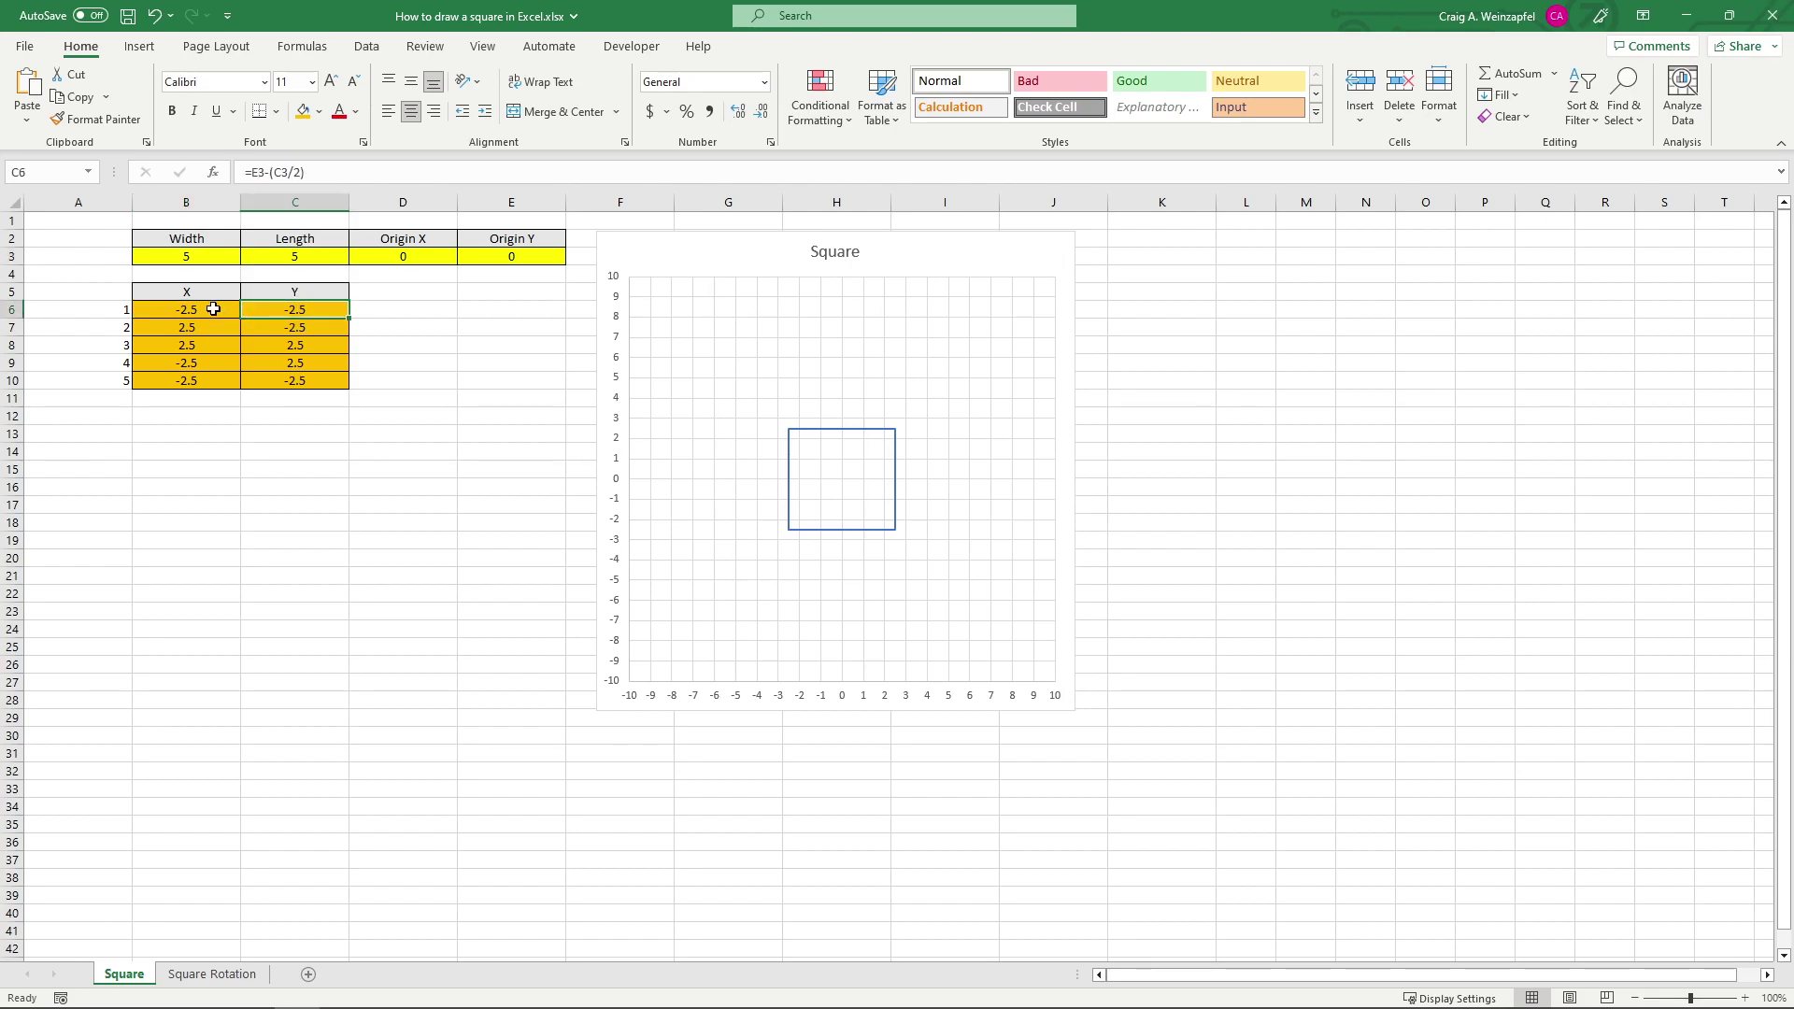
click(200, 256)
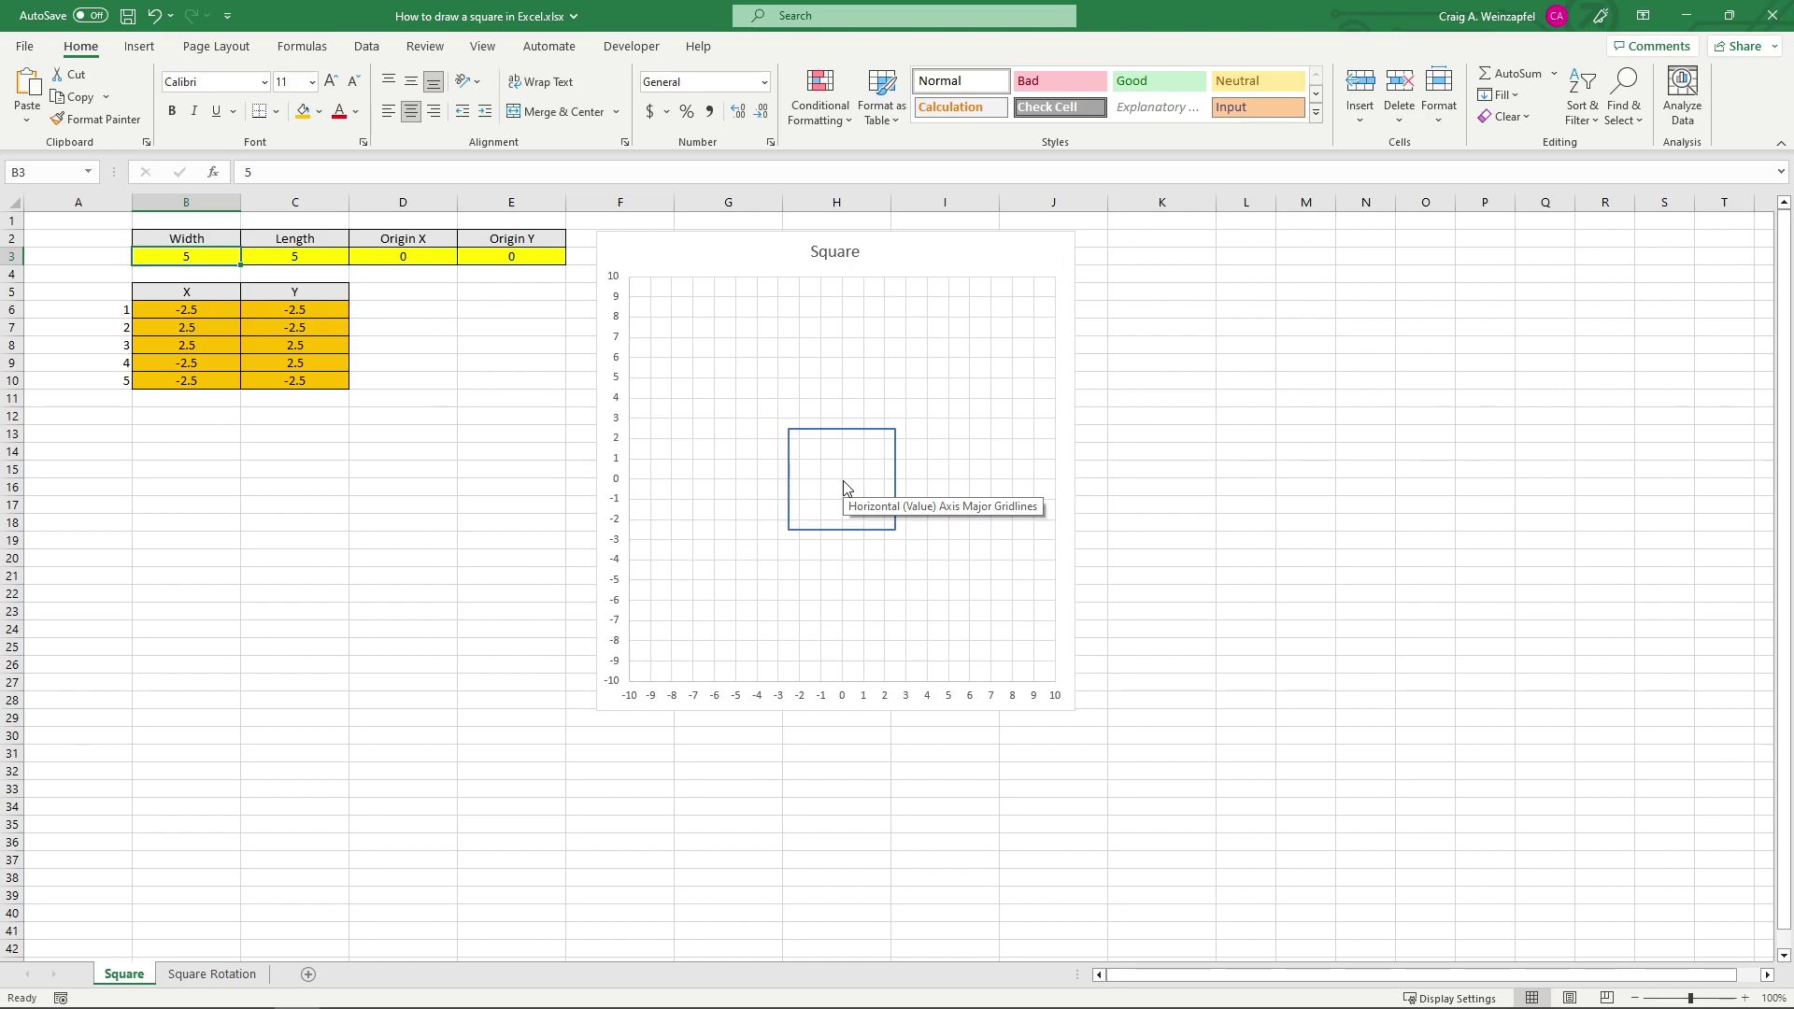
mouse_move(791, 487)
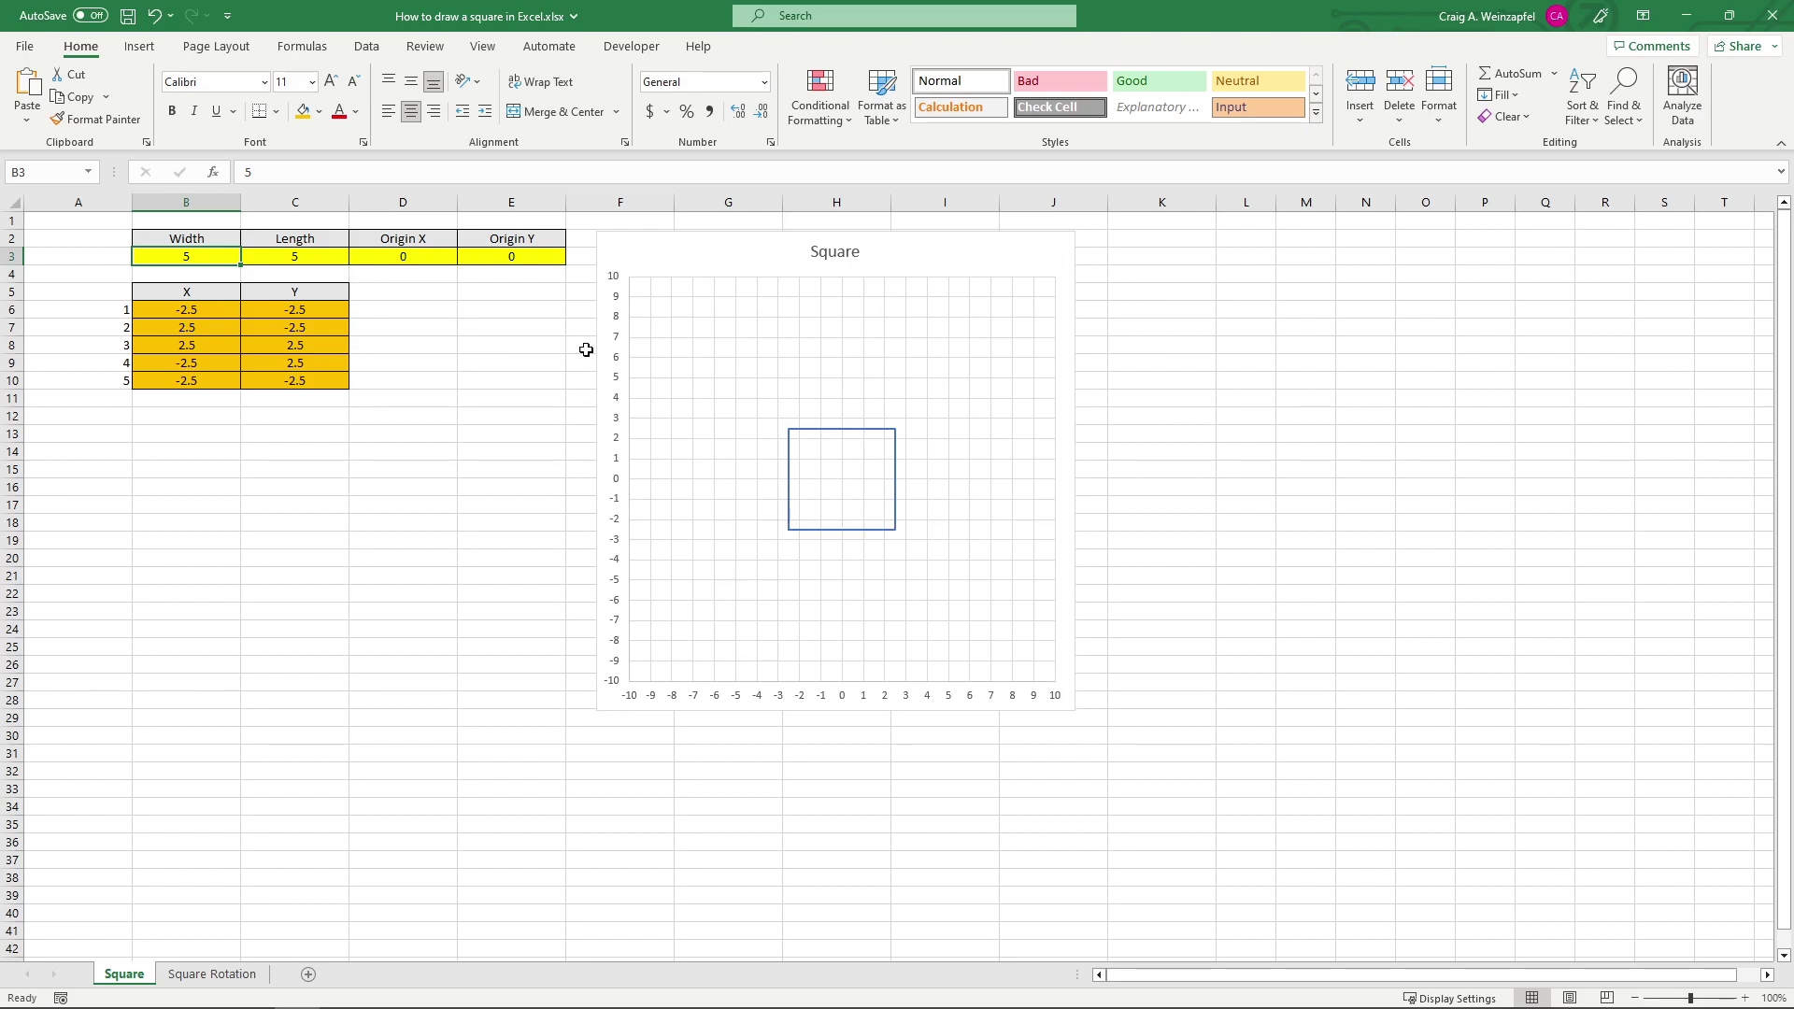
click(323, 308)
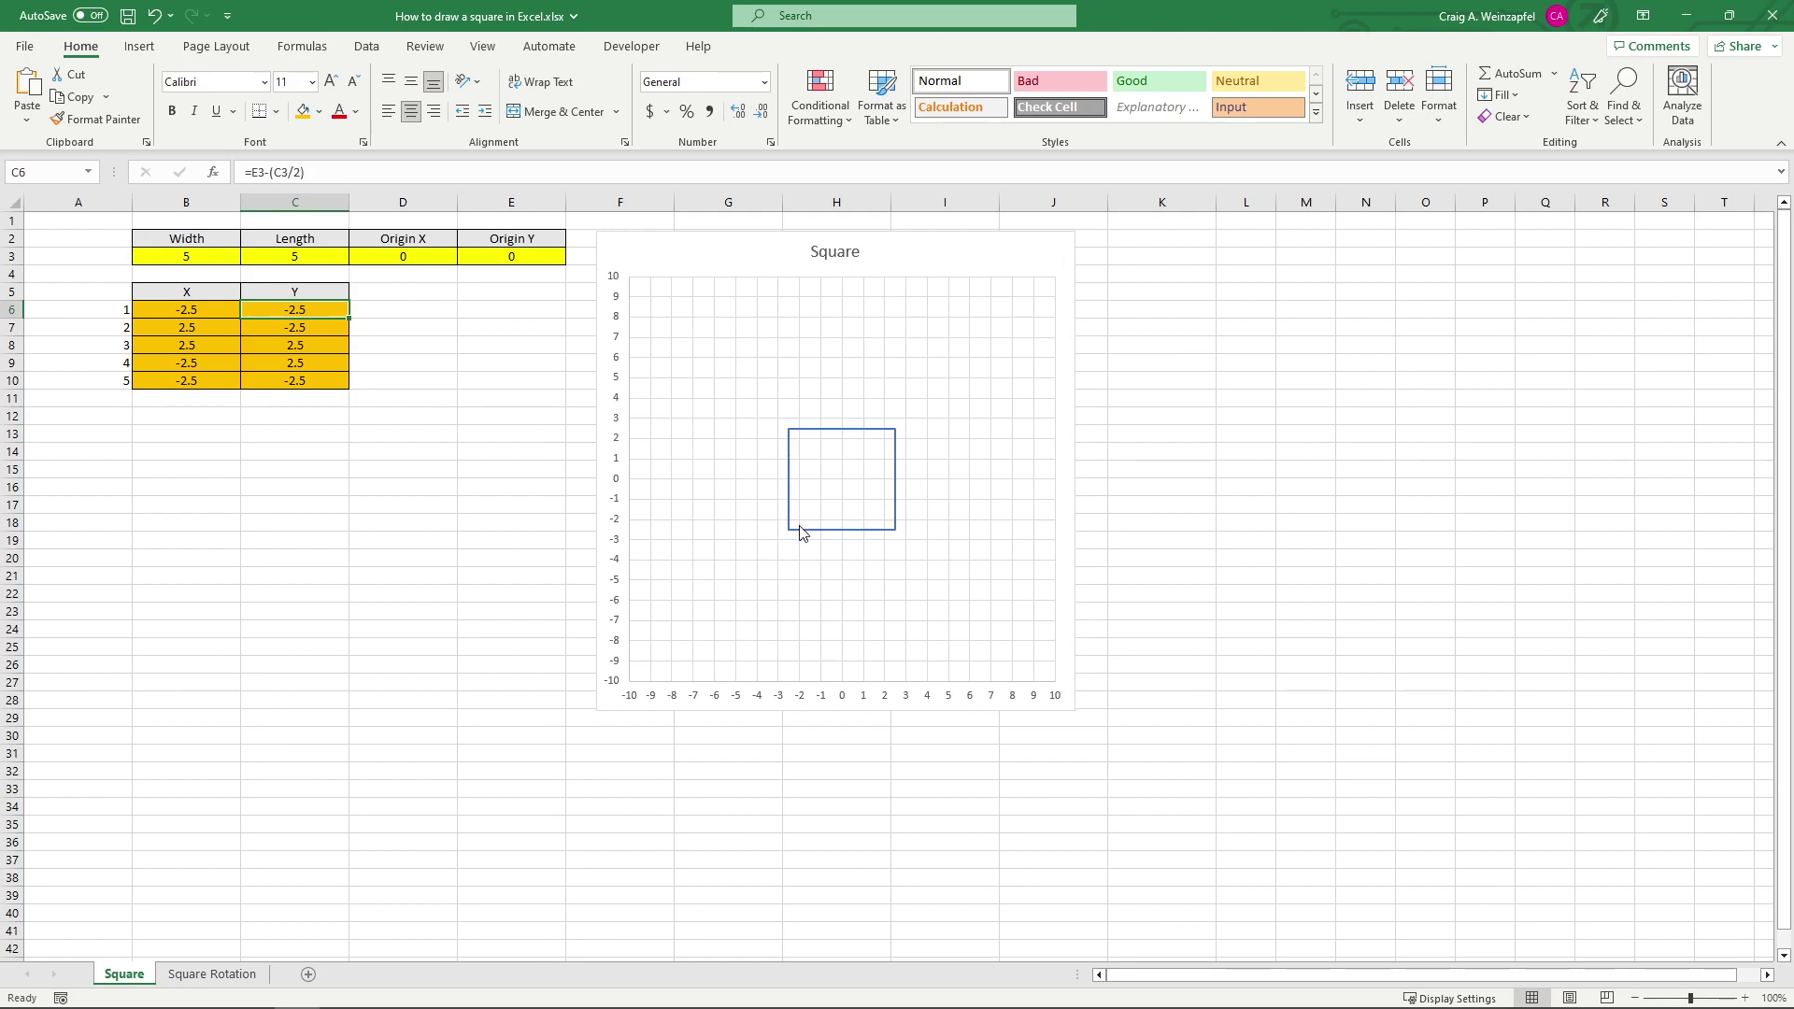
mouse_move(789, 532)
Inspect the X and Y formulas of point 2 in B7 and C7.
click(189, 326)
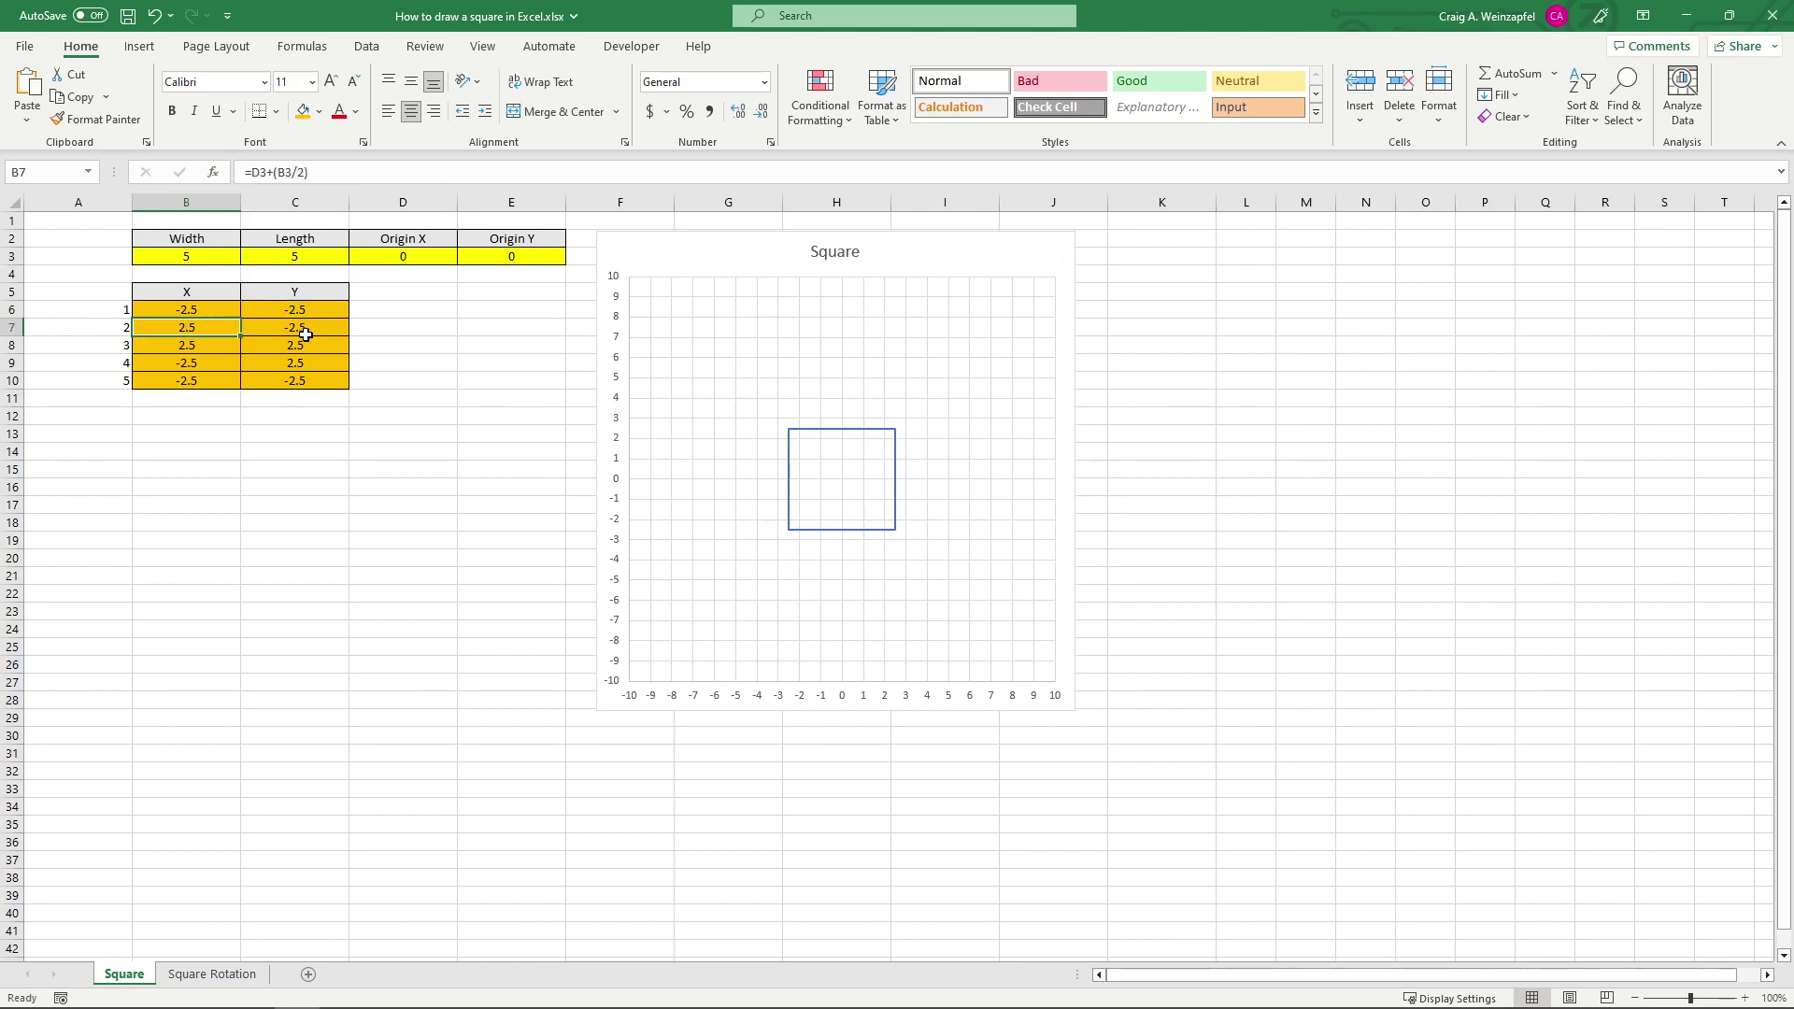
click(303, 327)
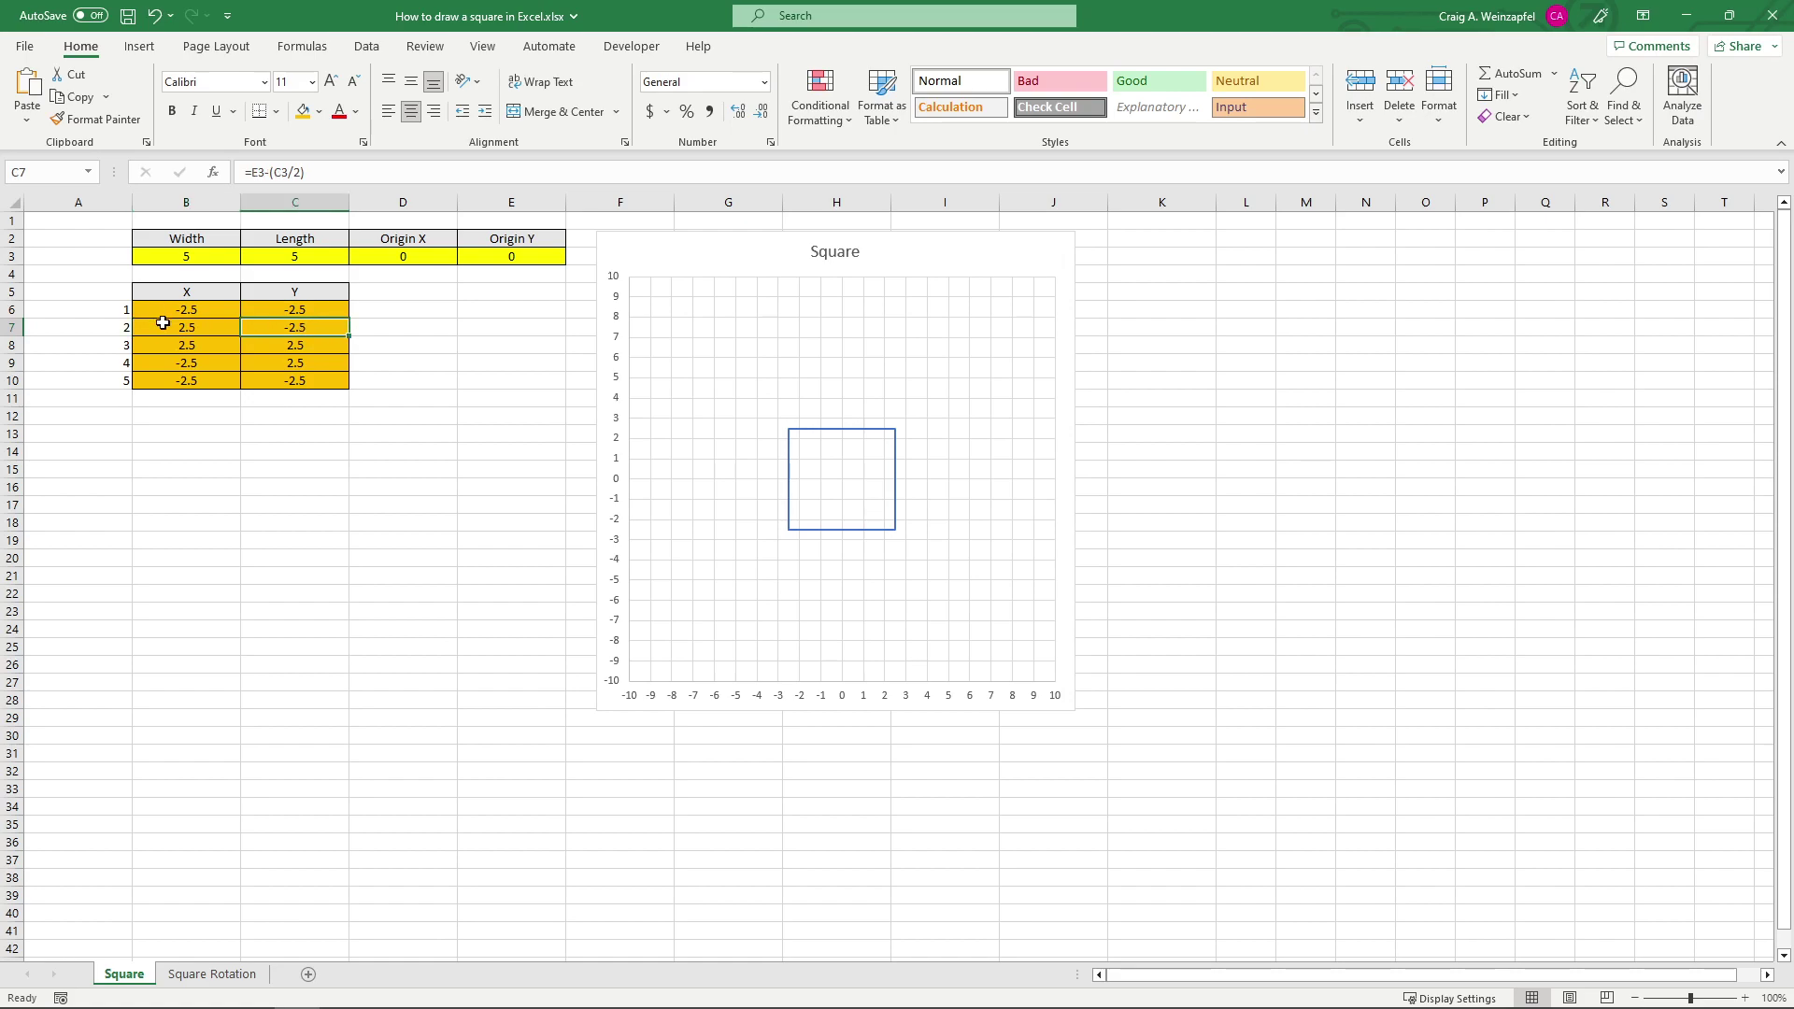
click(182, 327)
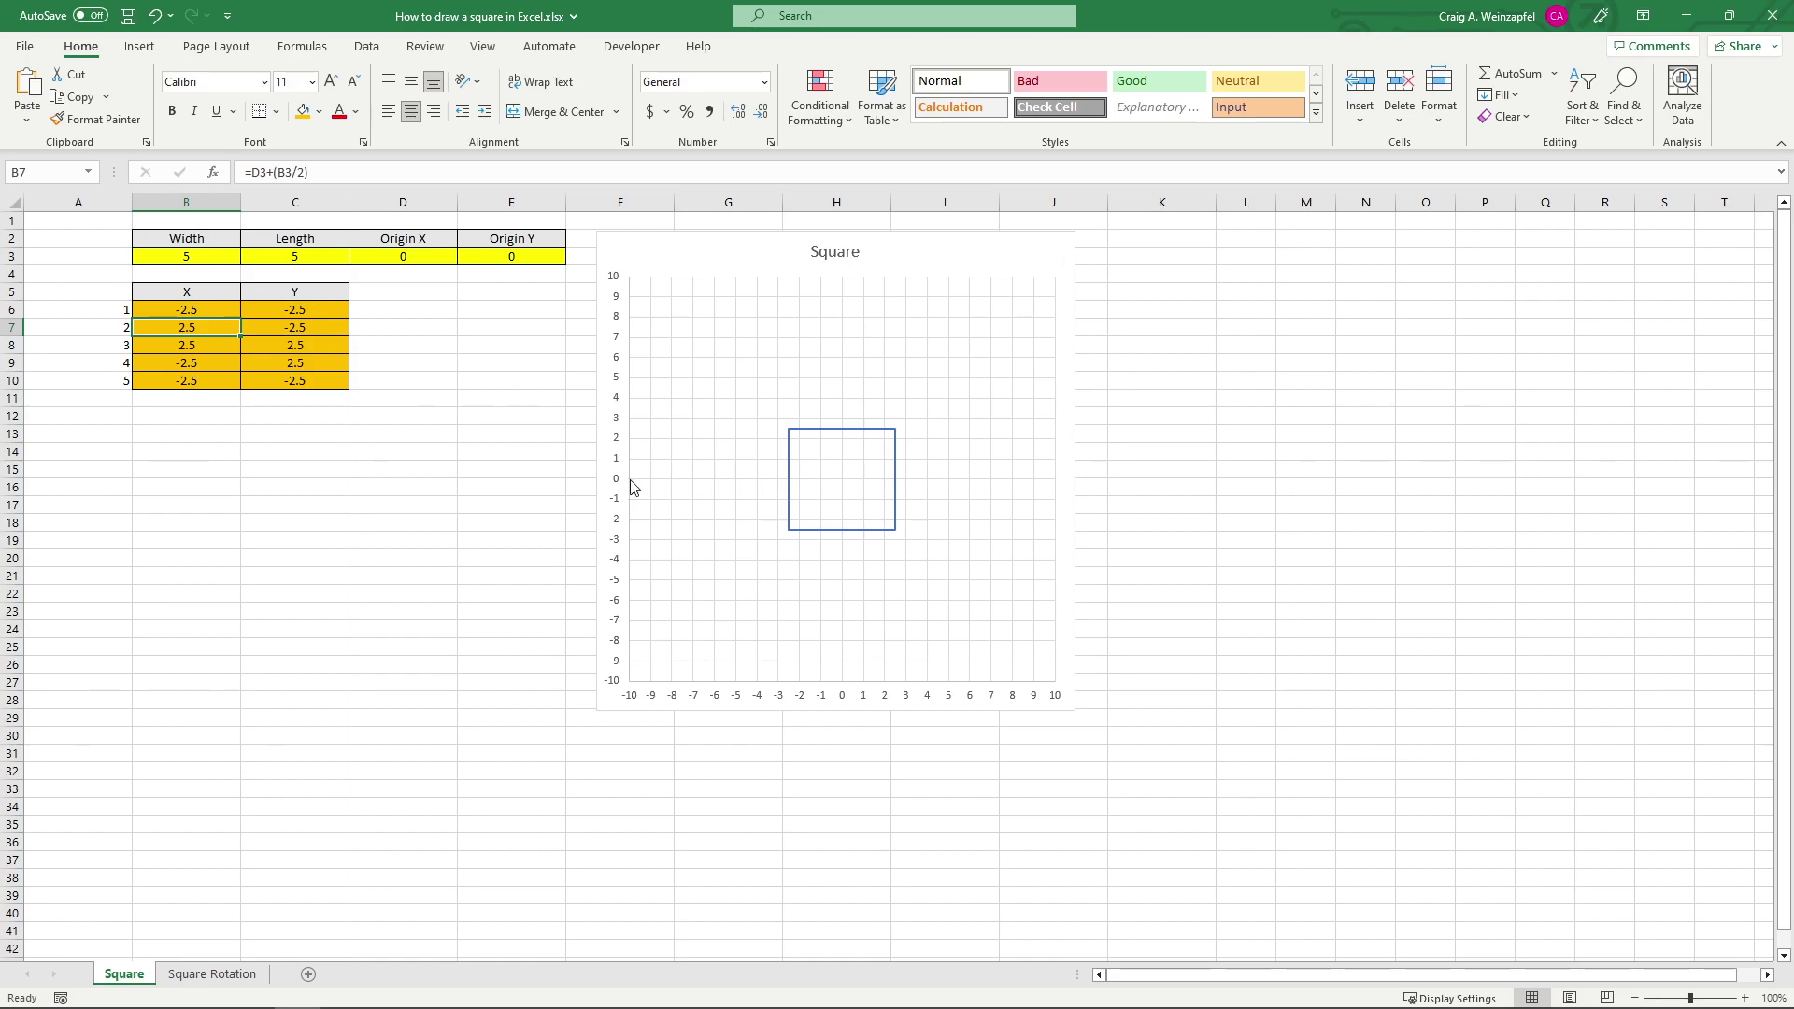
Examine the X and Y coordinates of points 3 and 4 in rows 8 and 9 against the square's corners on the chart.
drag(221, 344, 277, 344)
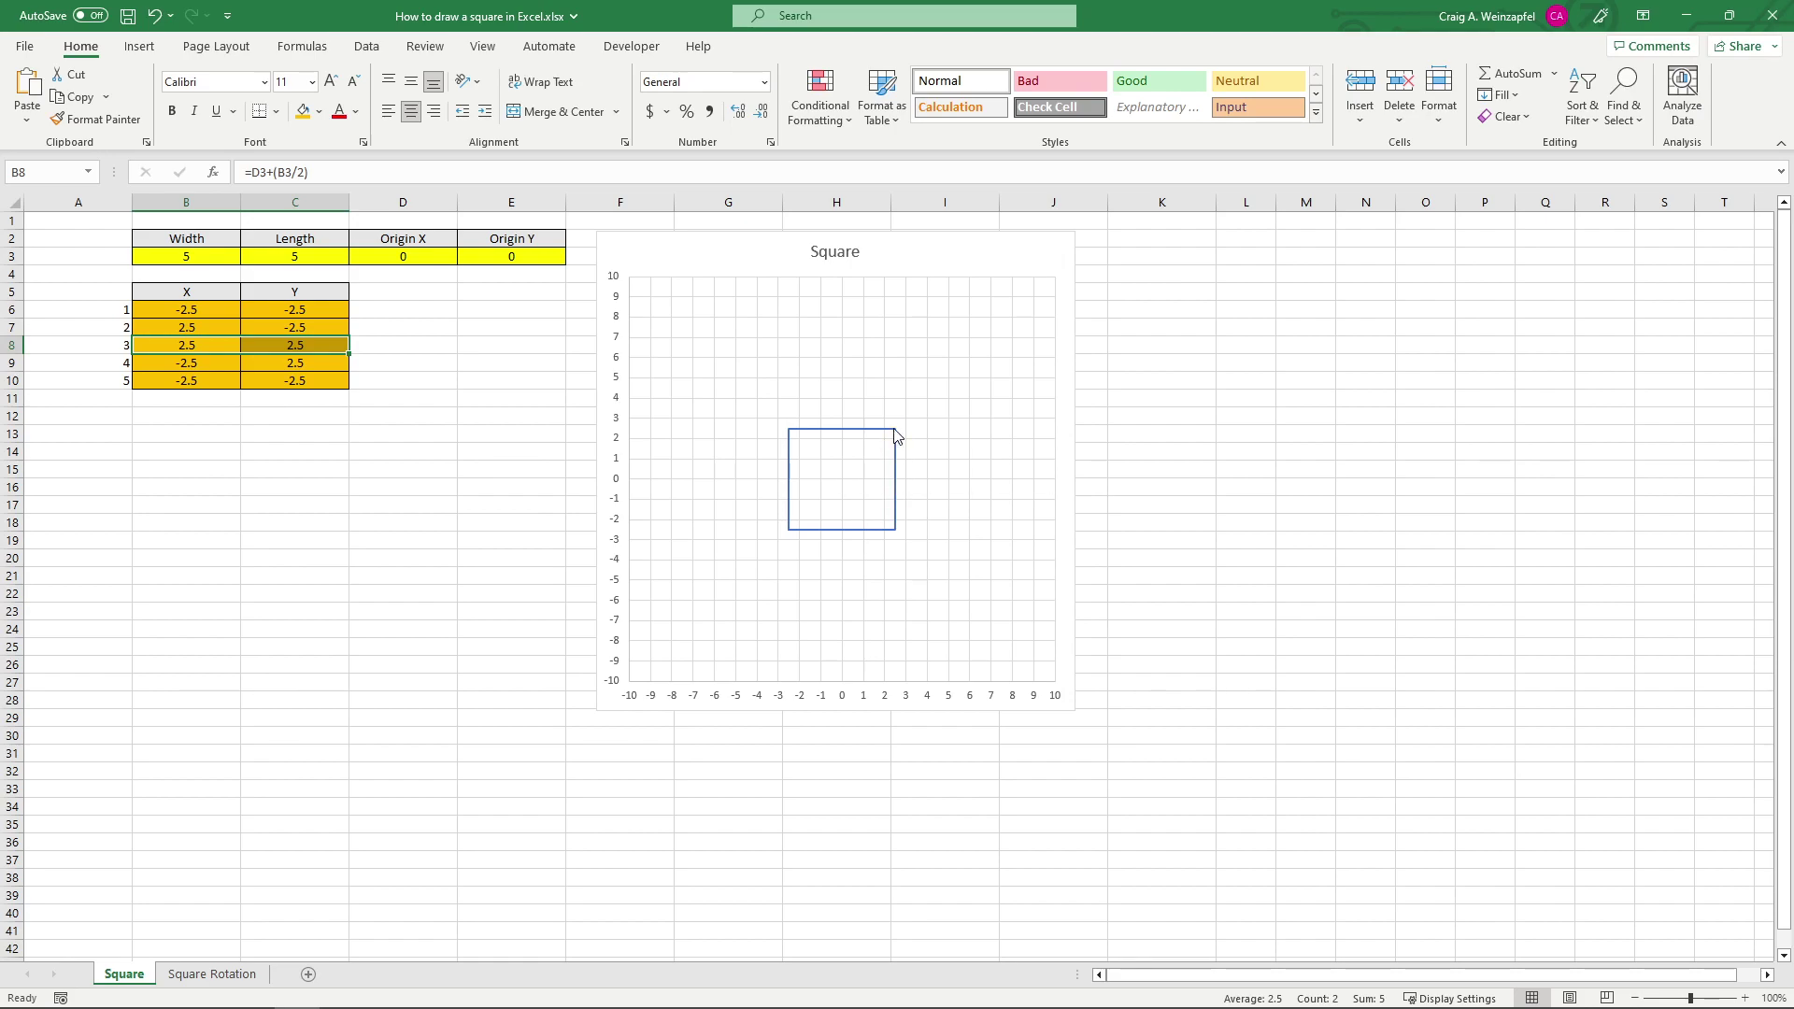
mouse_move(896, 434)
click(215, 362)
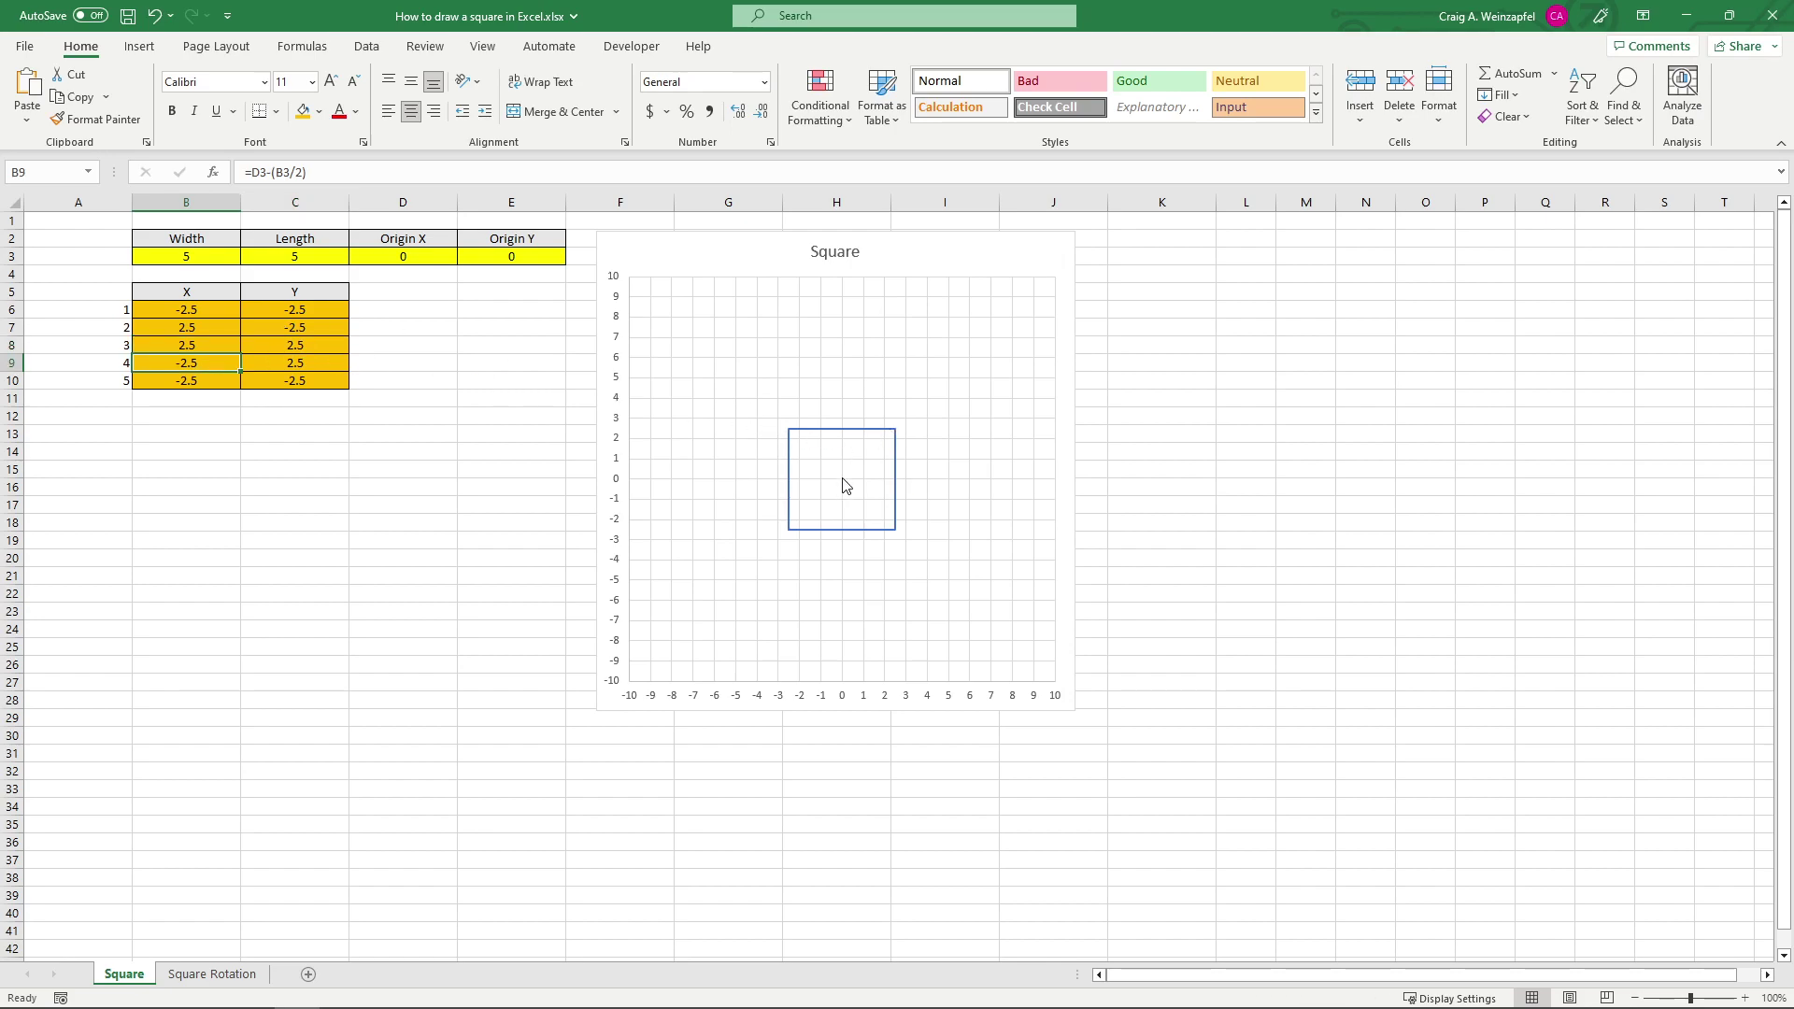
mouse_move(789, 484)
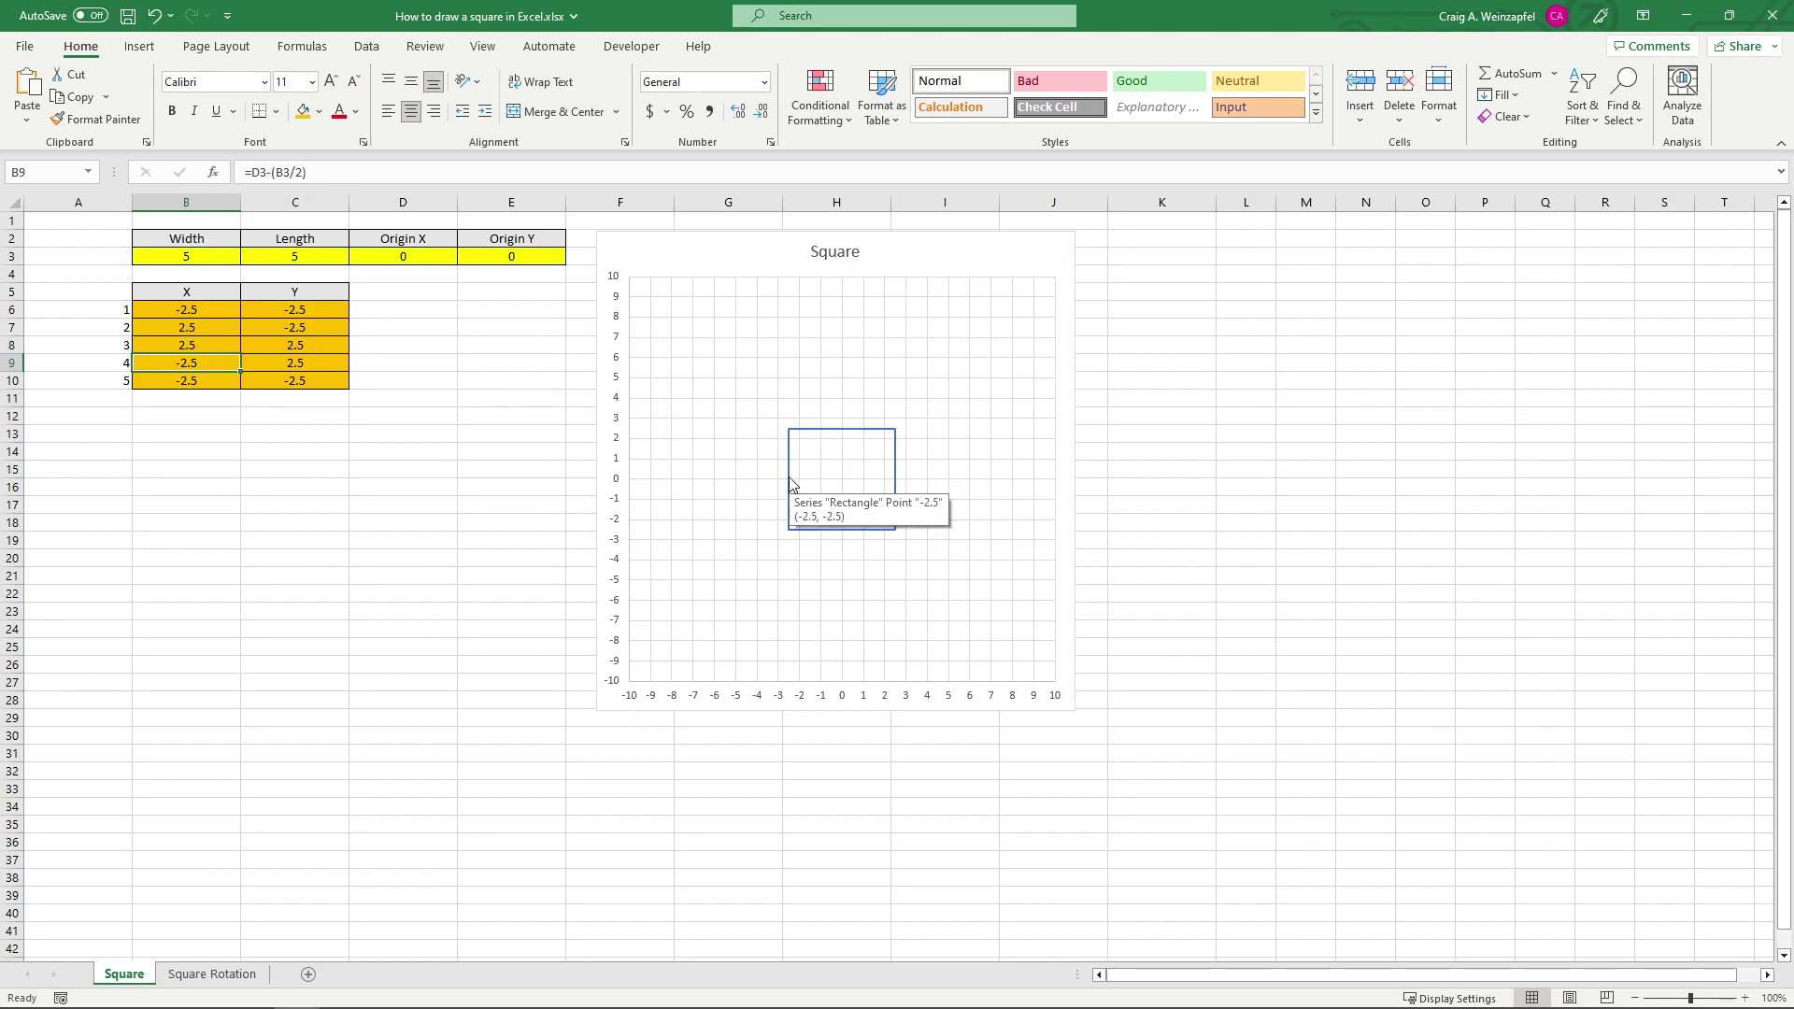
mouse_move(790, 433)
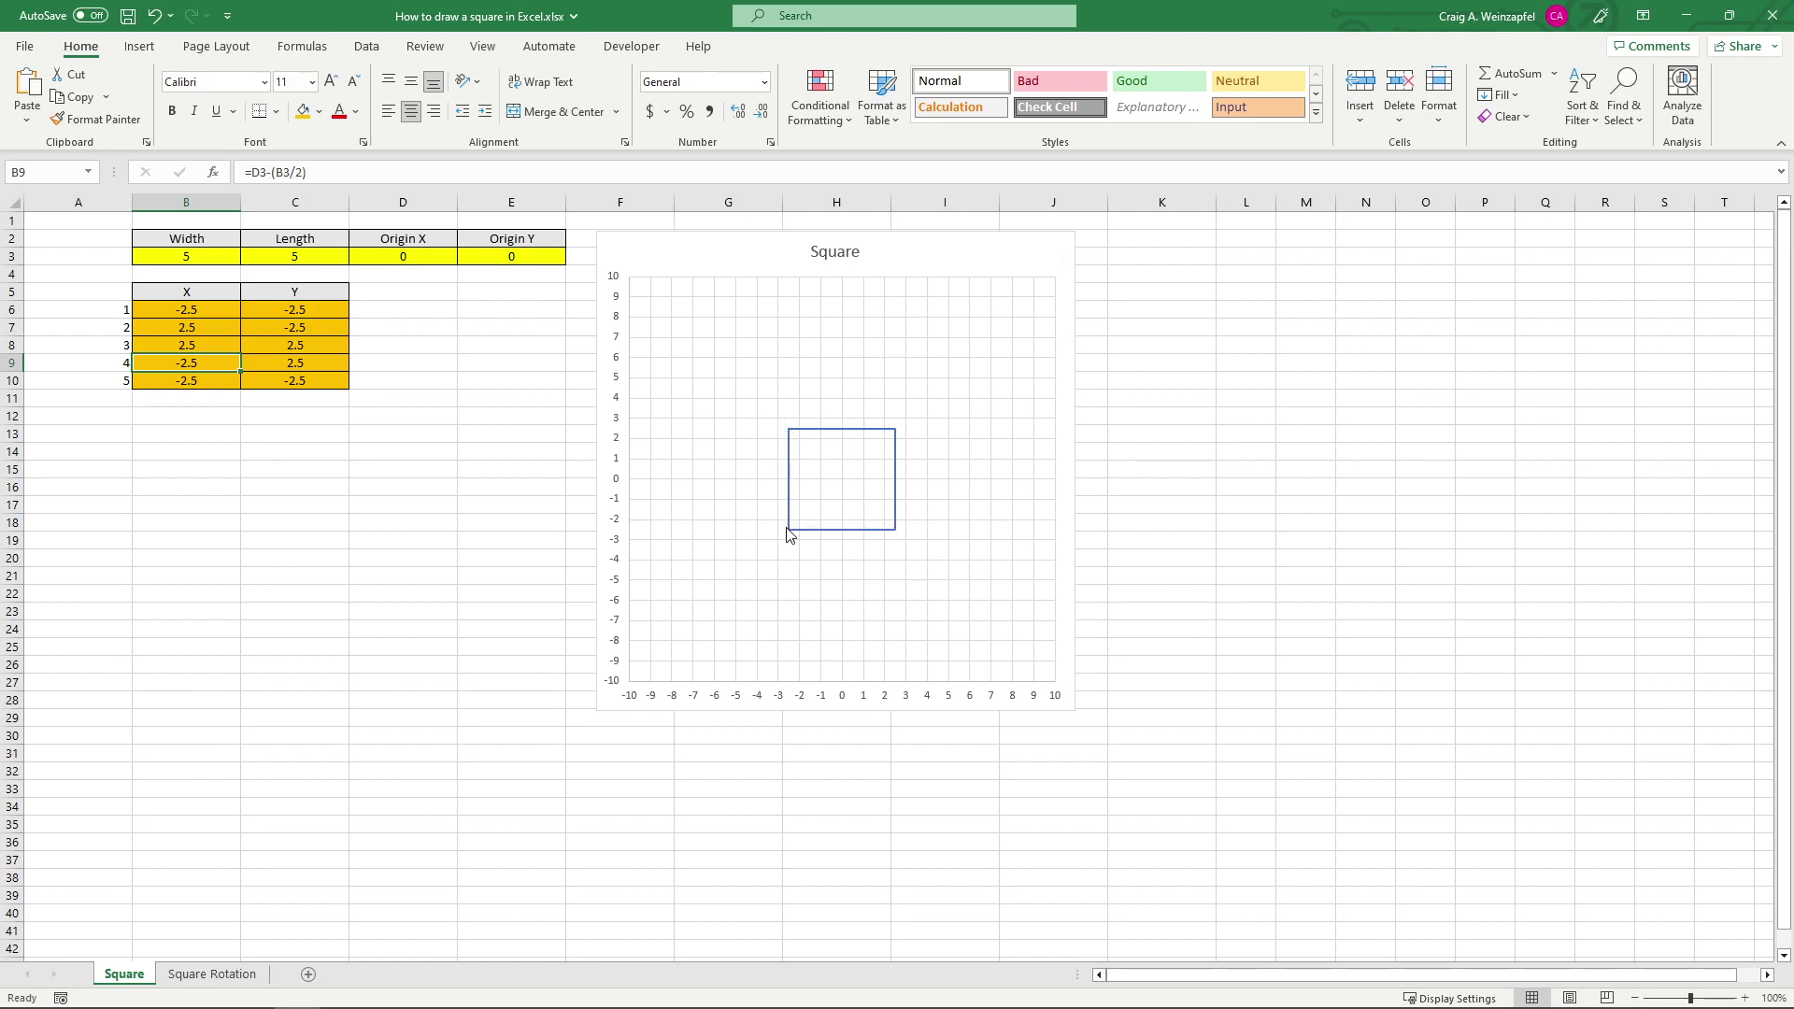
Move the square on the chart by setting both Origin X and Origin Y to 5.
click(414, 261)
text(5)
key(Return)
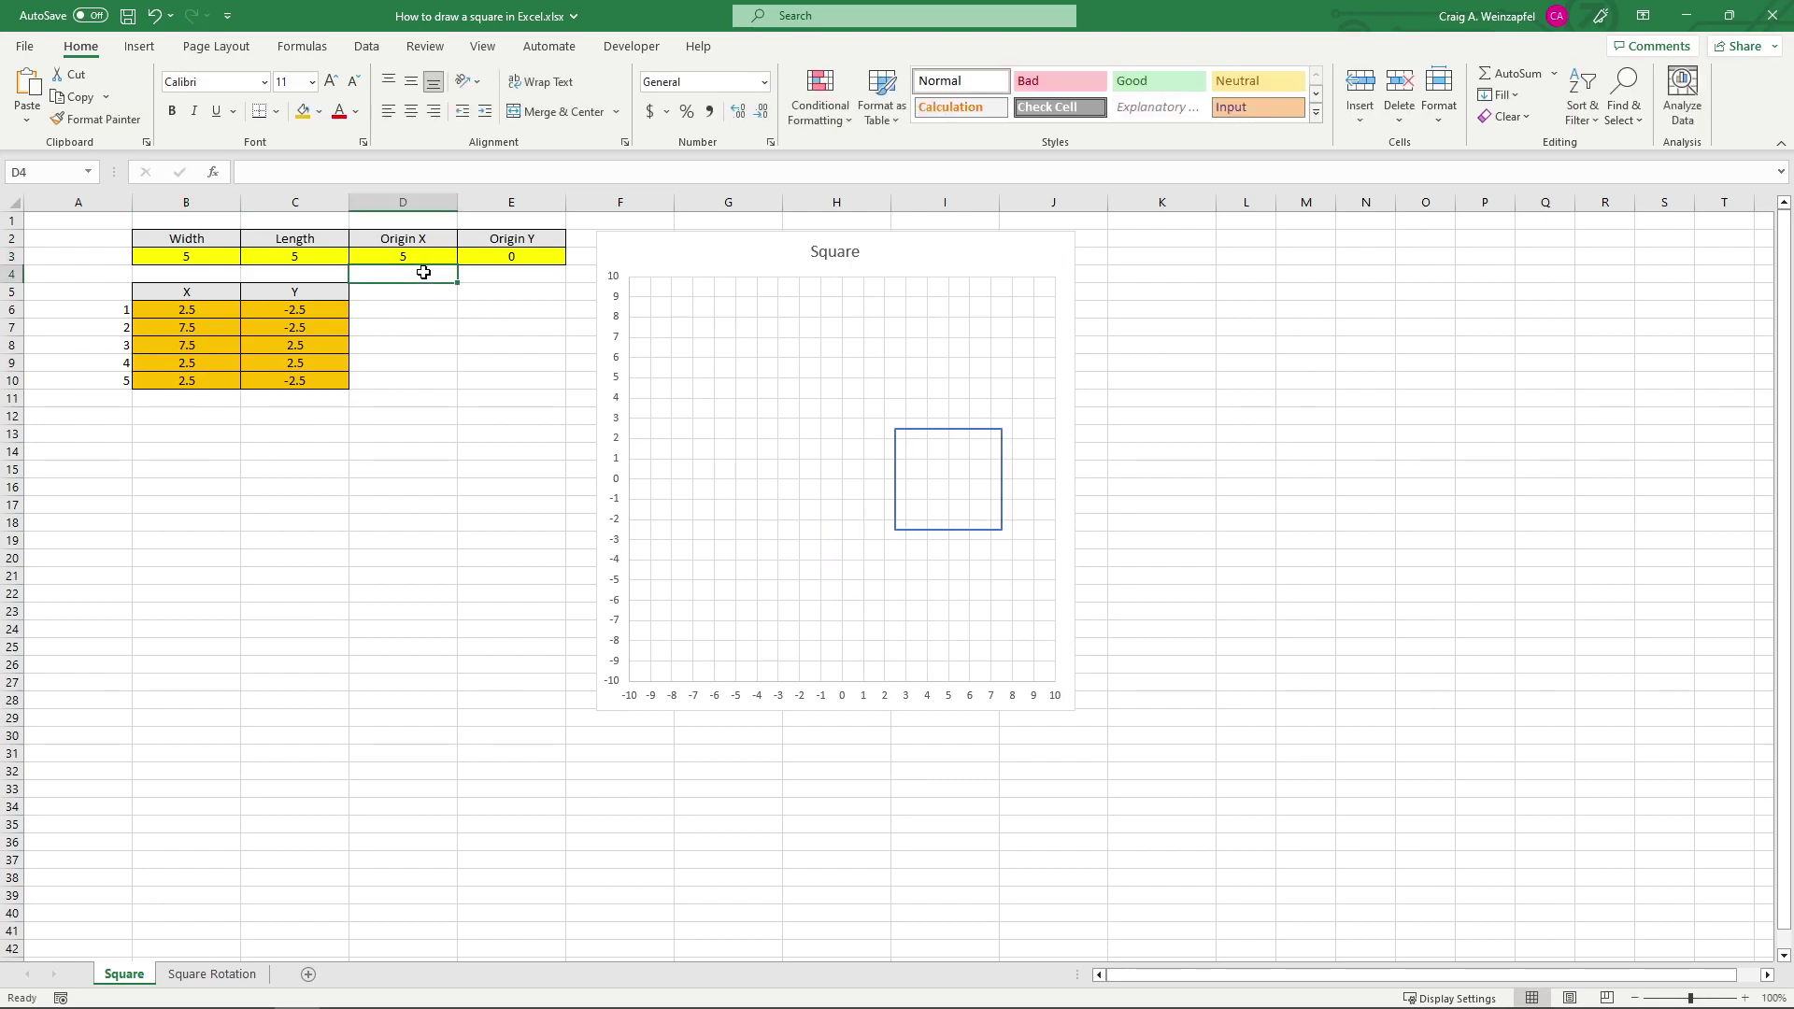
click(493, 266)
text(5)
key(Return)
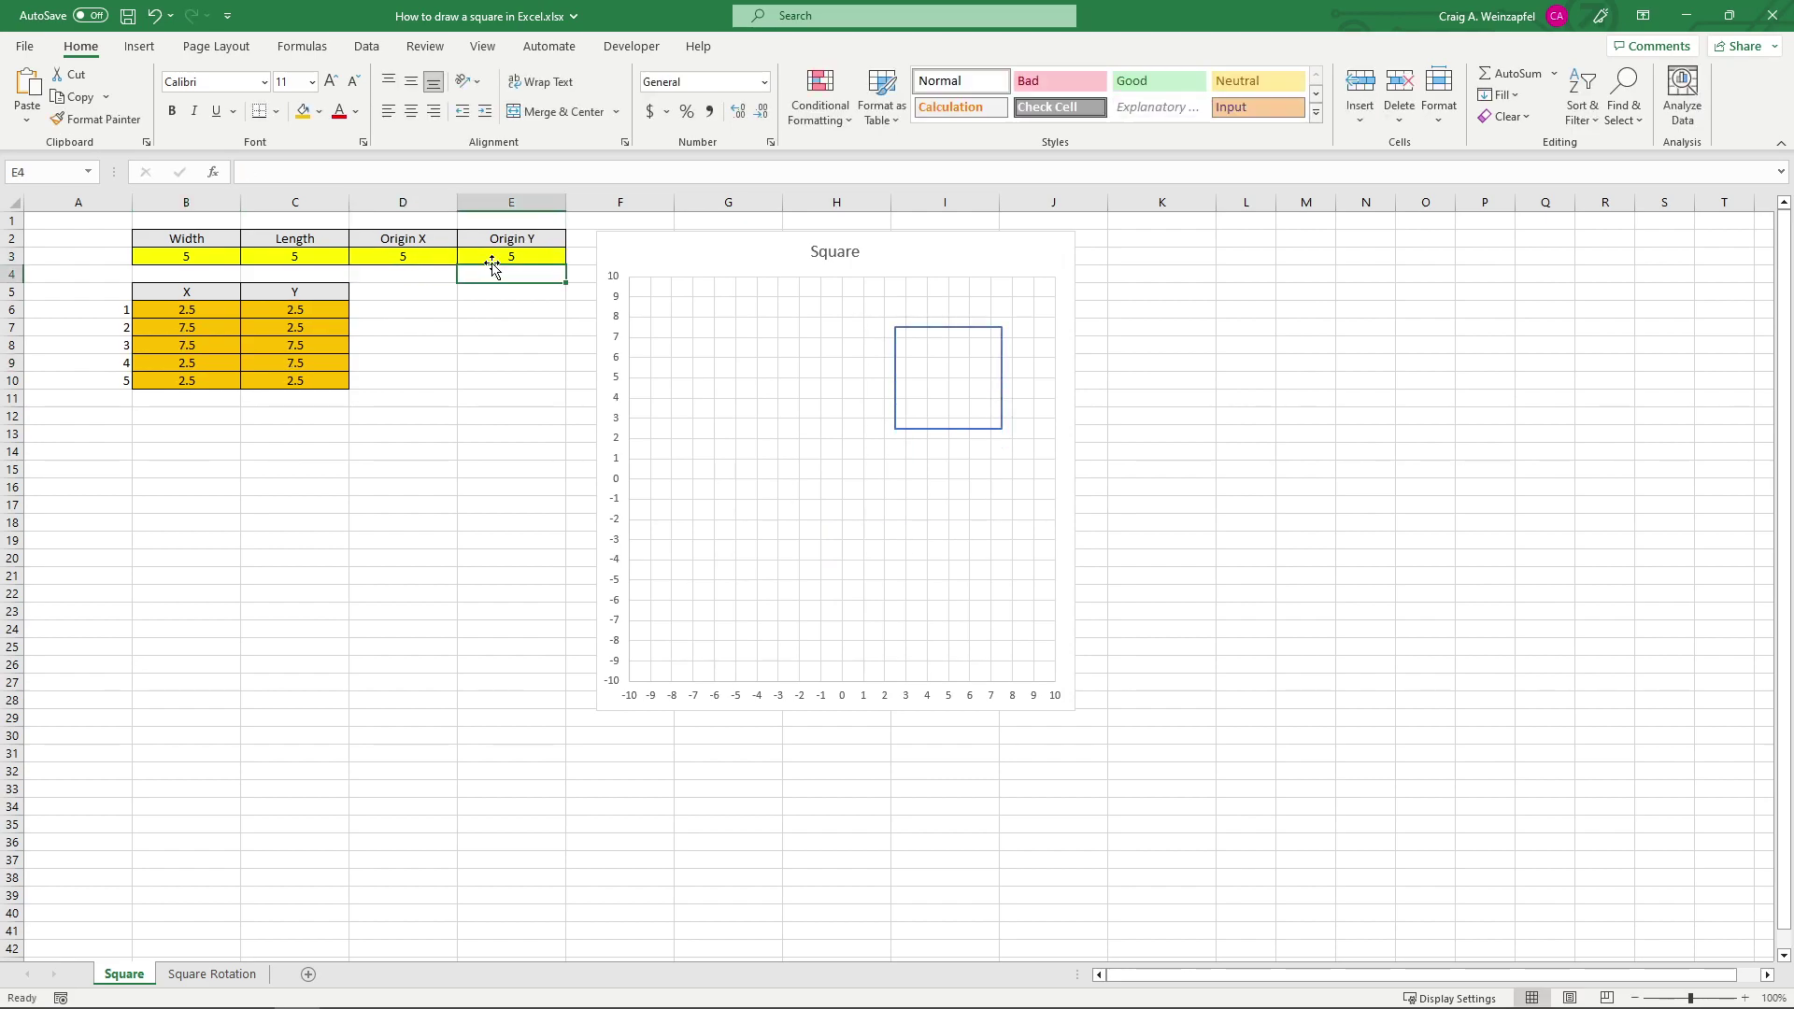
Set the Length of the charted shape to 4.
click(299, 265)
text(4)
key(Return)
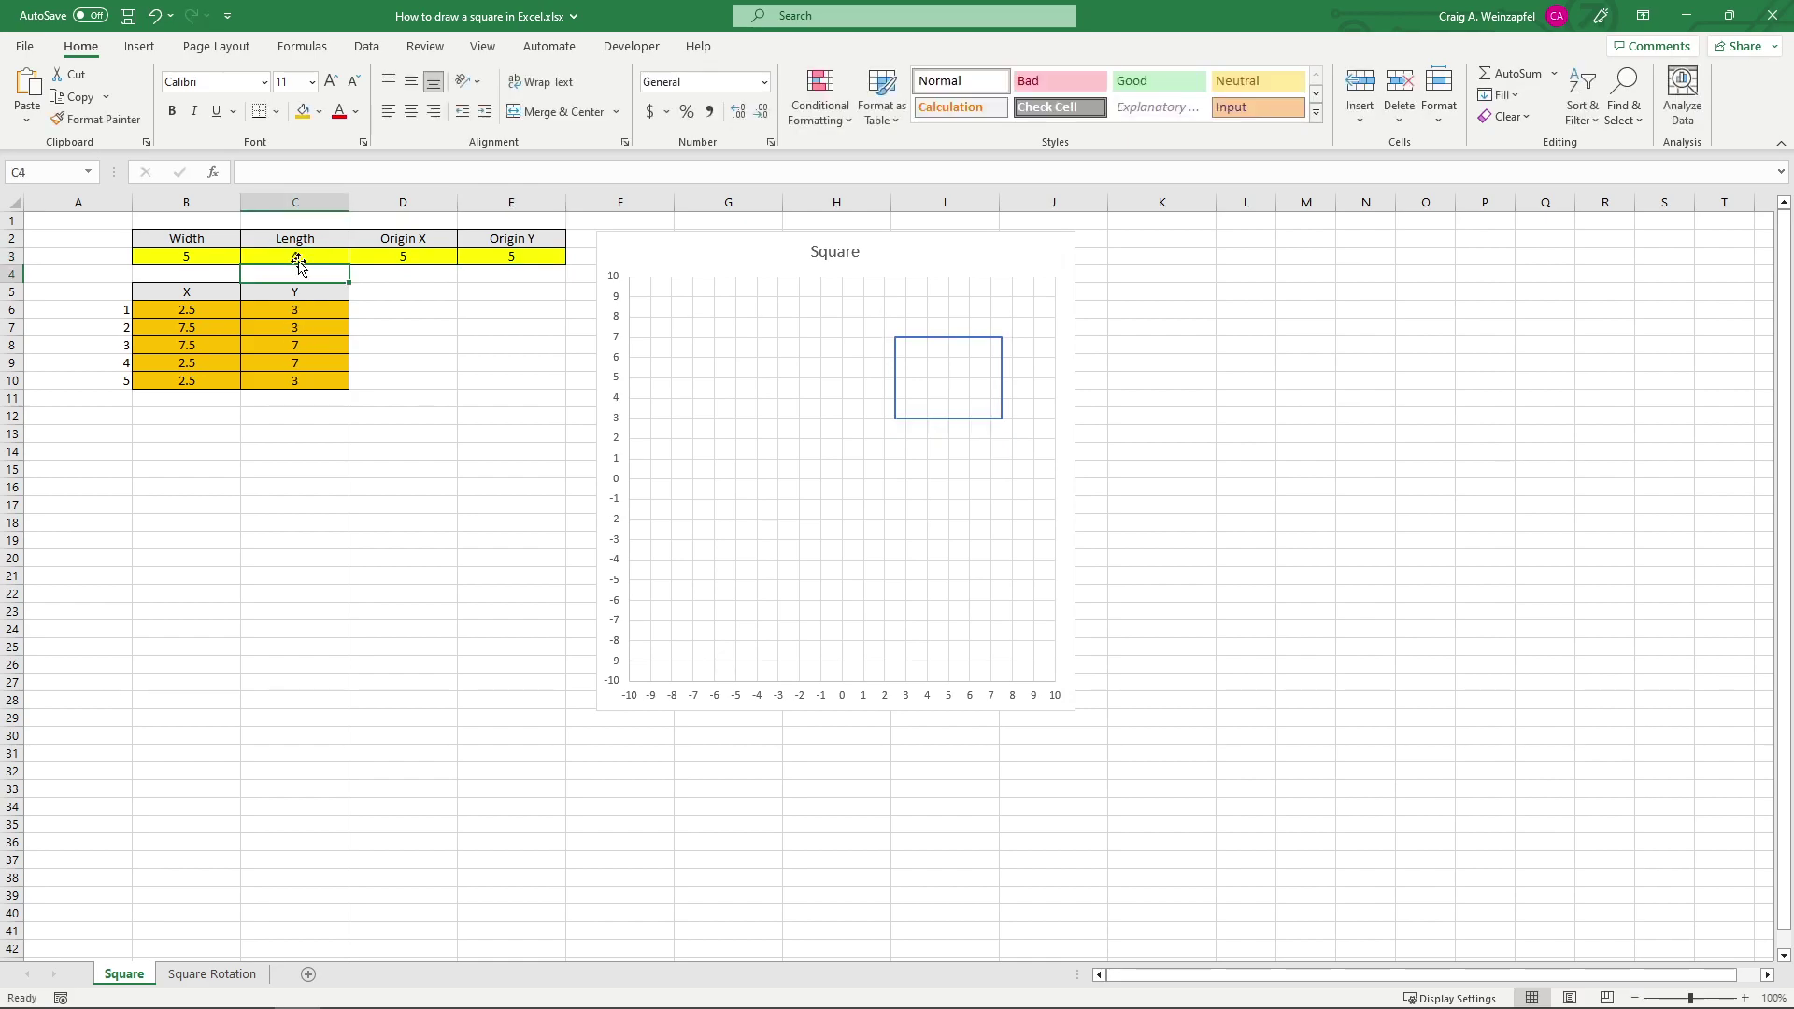
Reshape the square into a flat rectangle by setting the Length to 1 and the Width to 6.
click(293, 258)
text(1)
key(Return)
click(205, 259)
text(6)
key(Return)
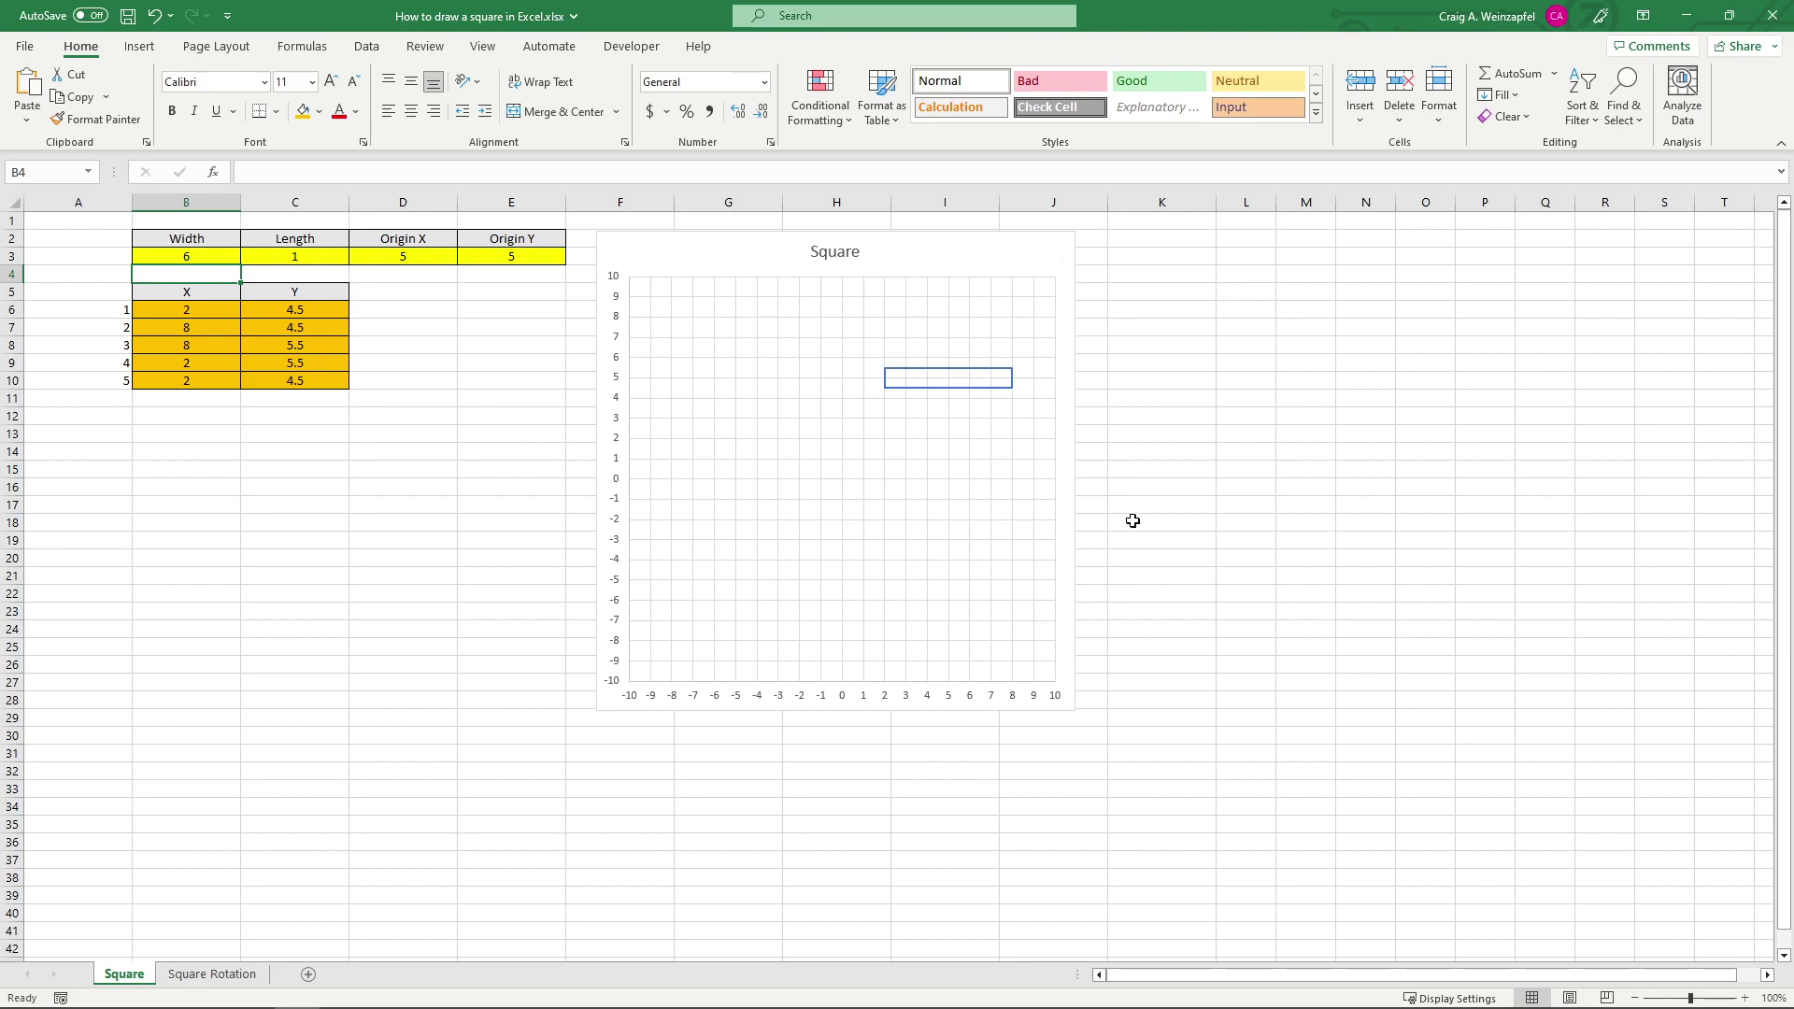
Switch to the Square Rotation sheet and rotate the square step by step to 90 degrees.
click(251, 976)
click(849, 259)
click(850, 259)
click(850, 259)
click(850, 259)
click(849, 259)
click(850, 259)
click(850, 259)
click(850, 258)
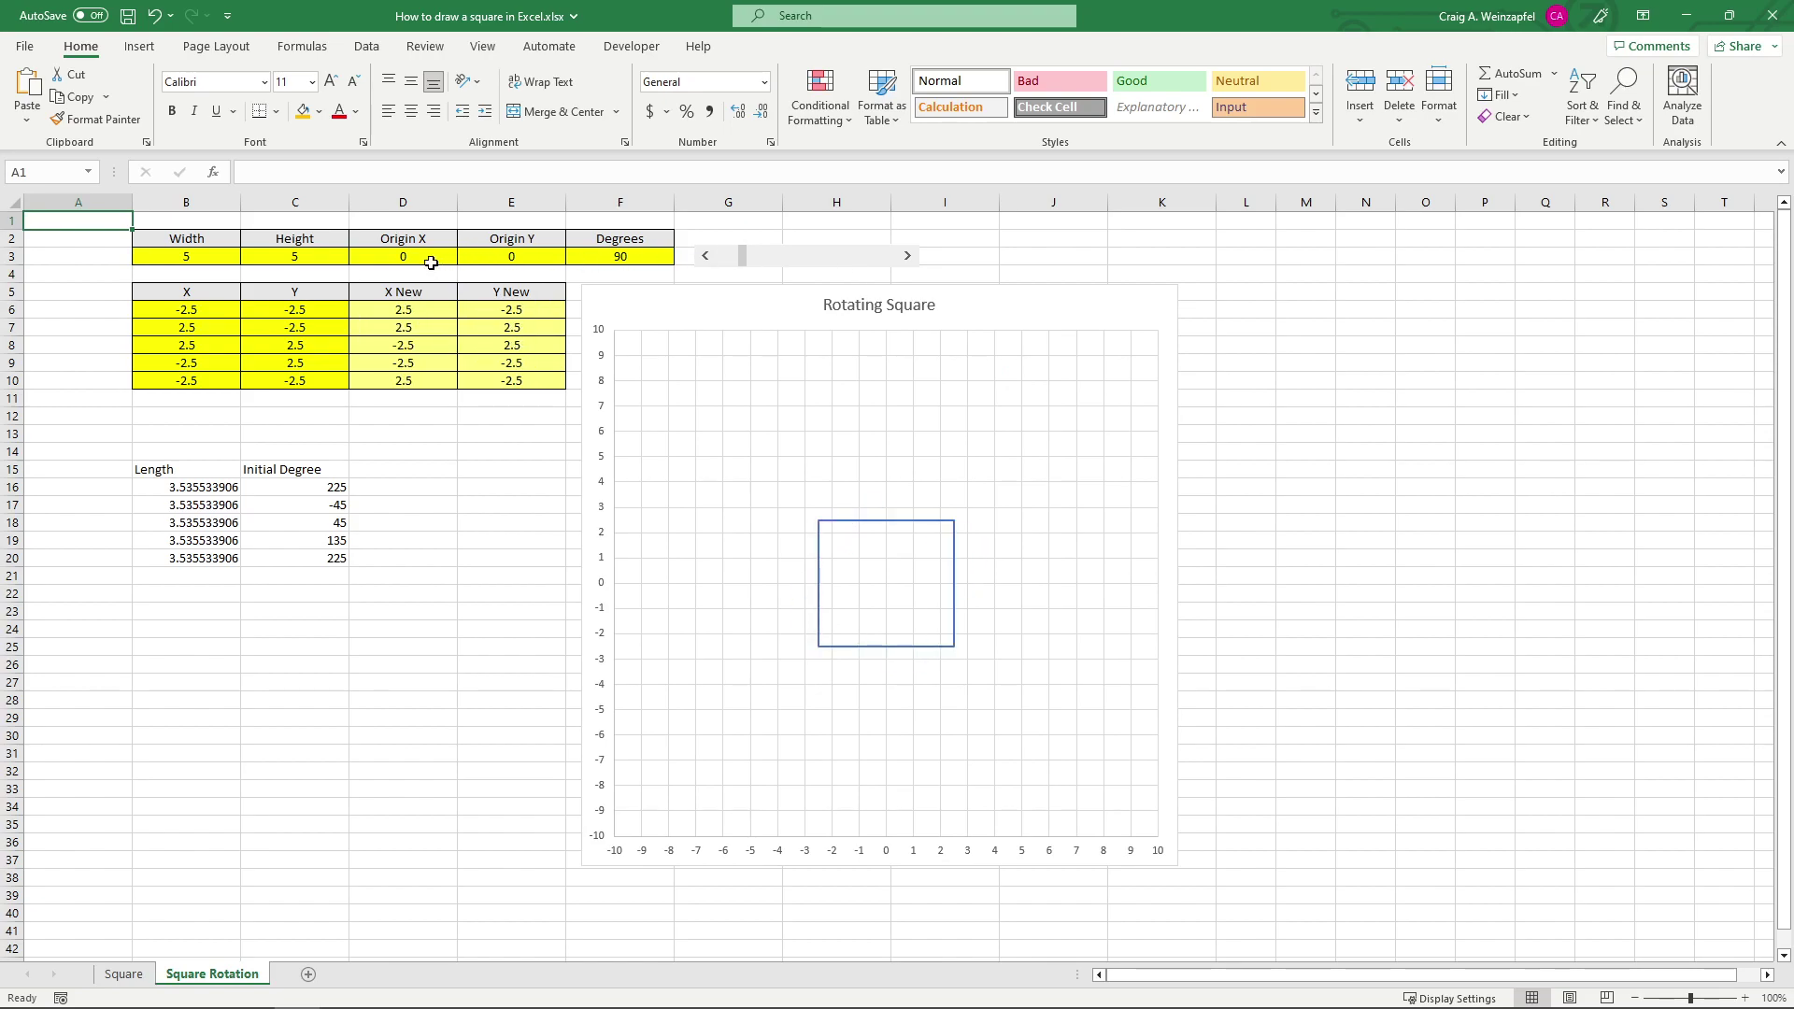
click(293, 255)
key(Down)
key(Down)
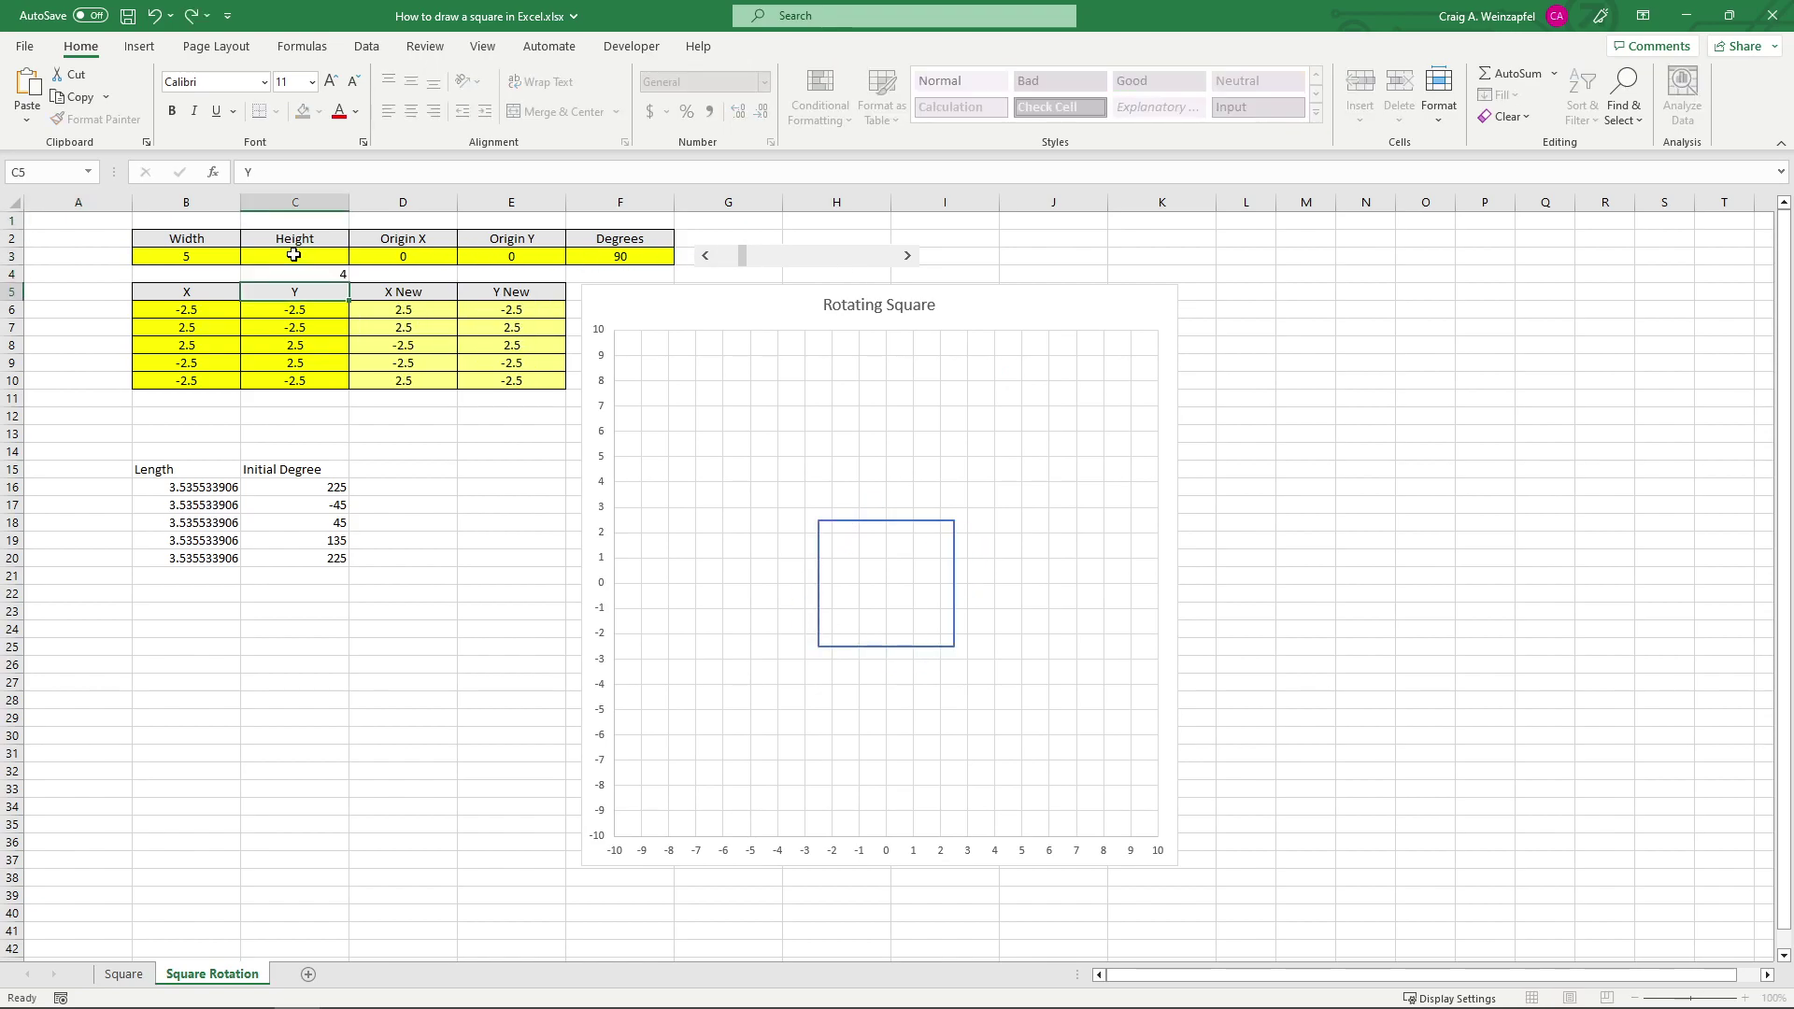
click(337, 270)
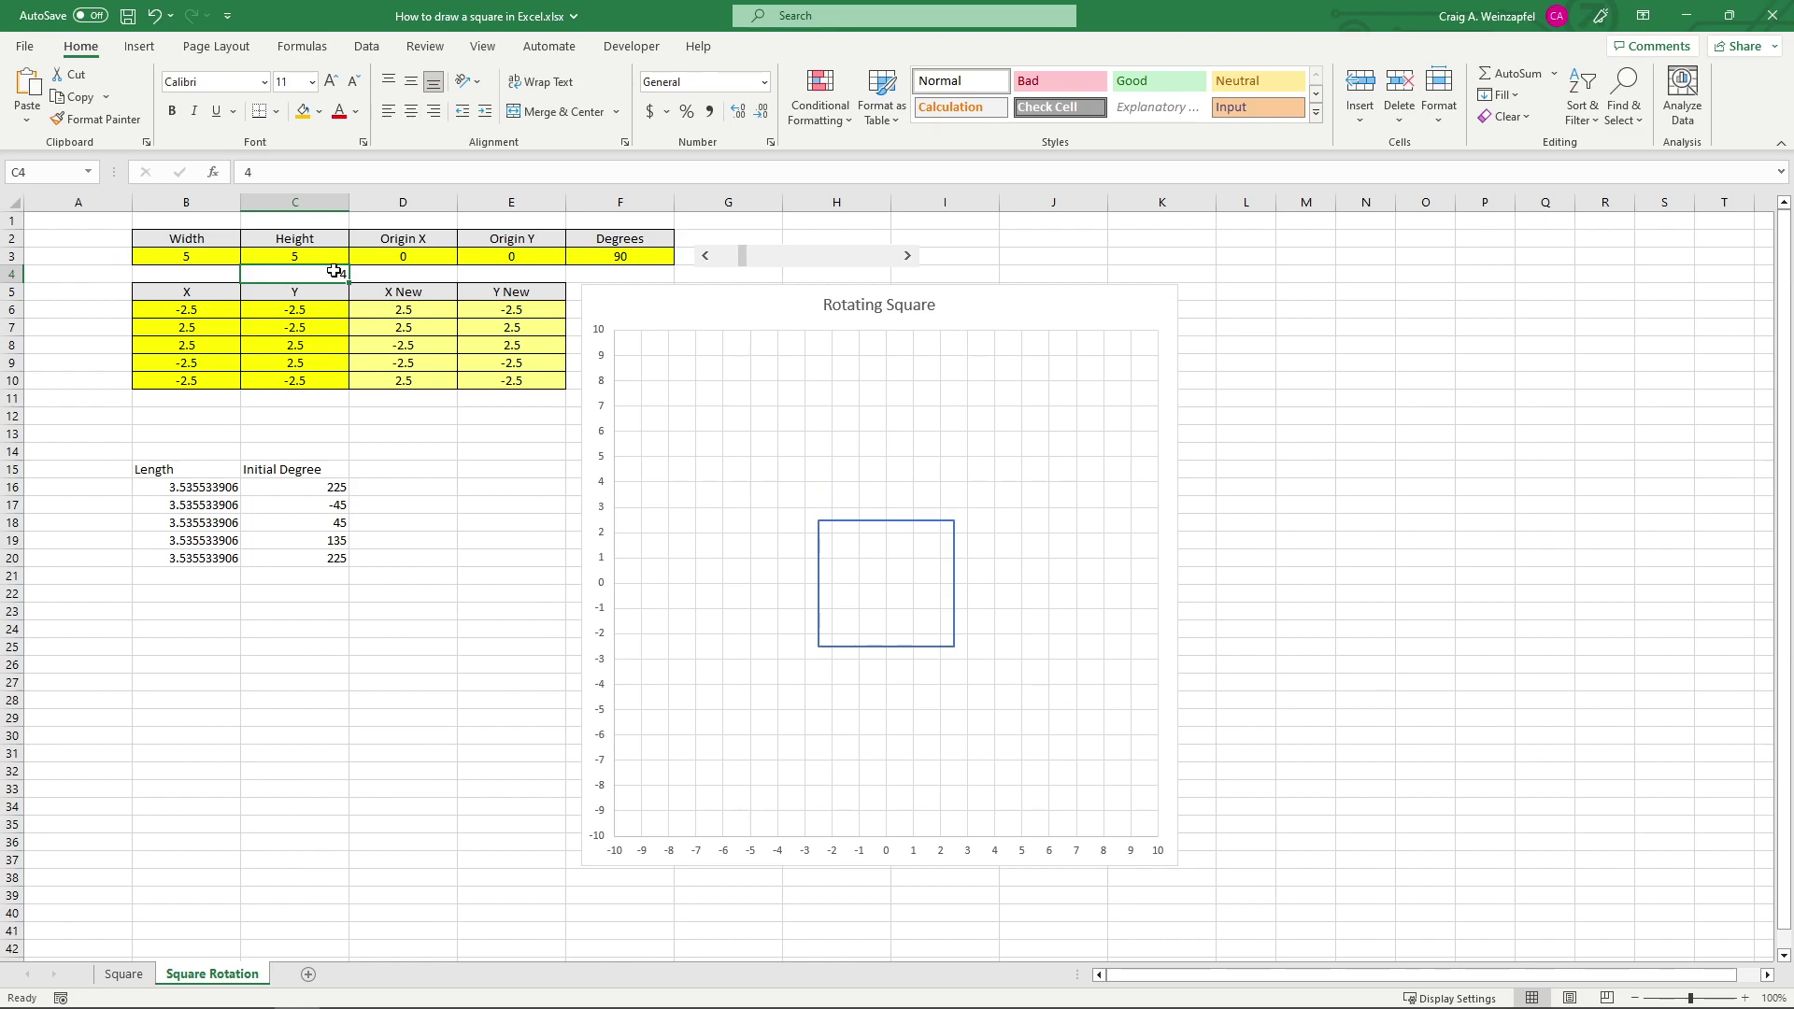
Set the Height to 2 and rotate the rectangle through further angles, finishing at 0 degrees.
click(327, 257)
text(2)
key(Return)
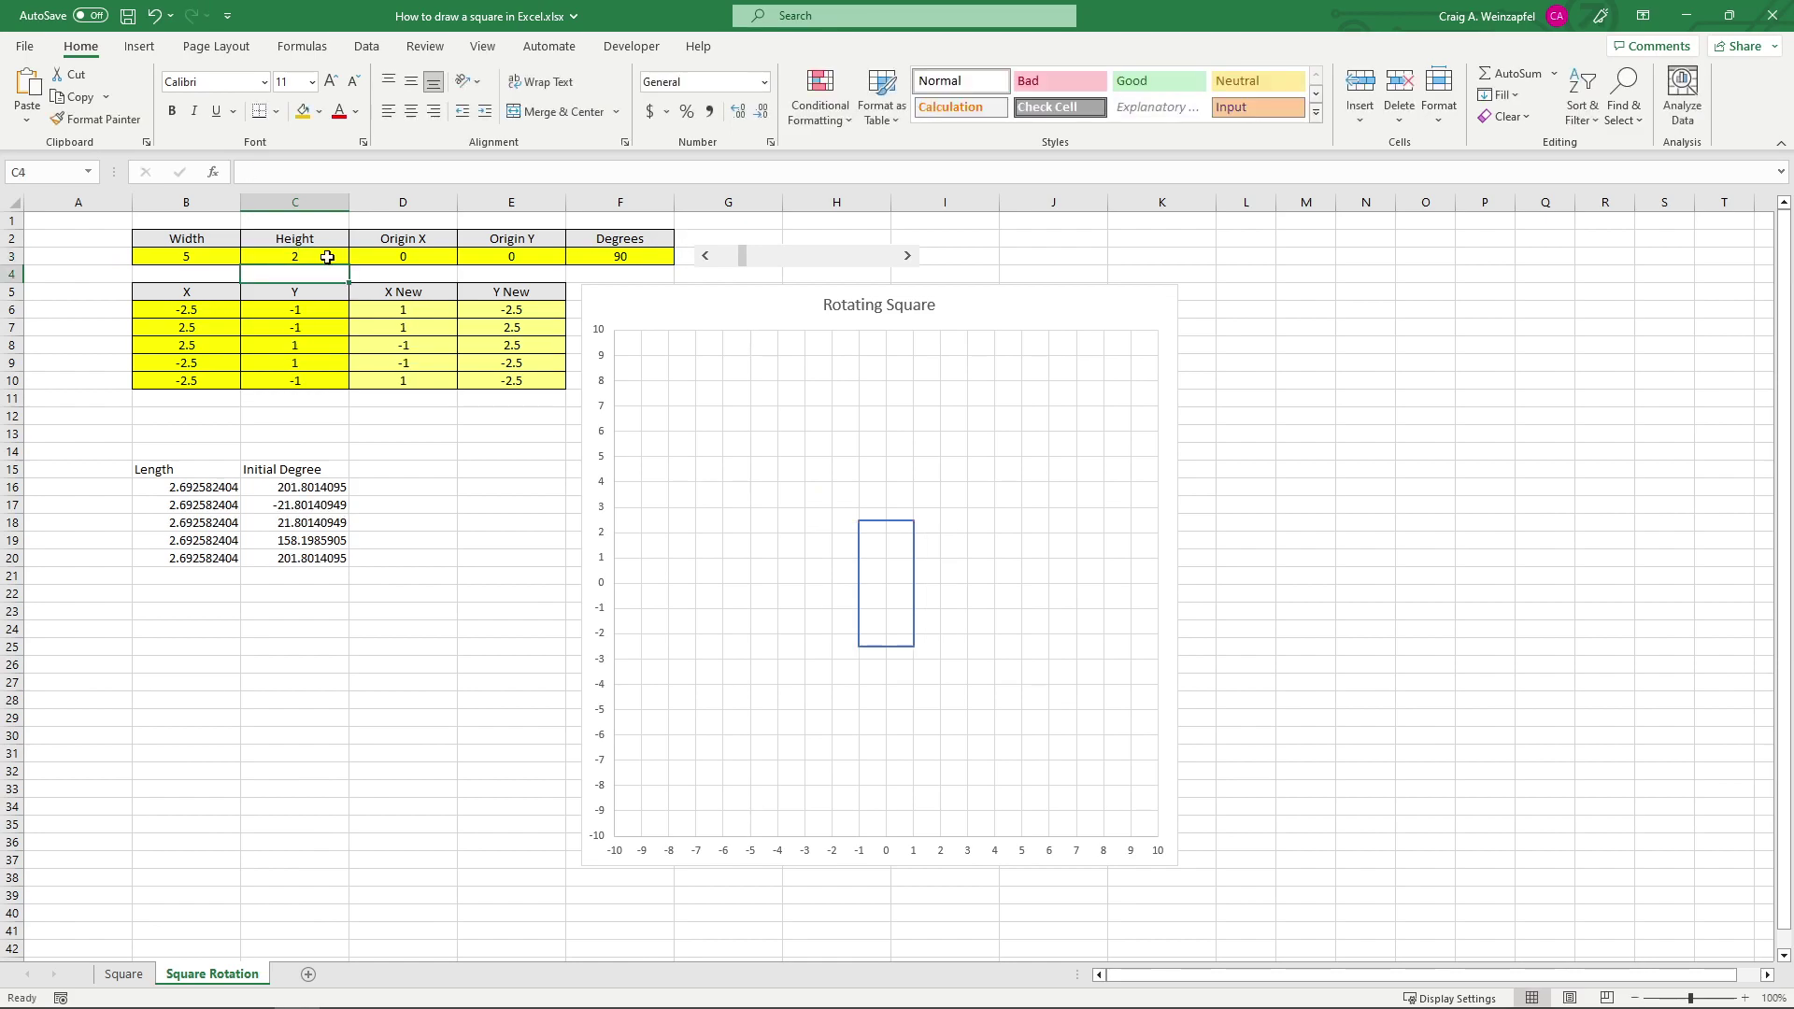
click(874, 262)
click(874, 261)
click(874, 261)
drag(763, 259, 715, 260)
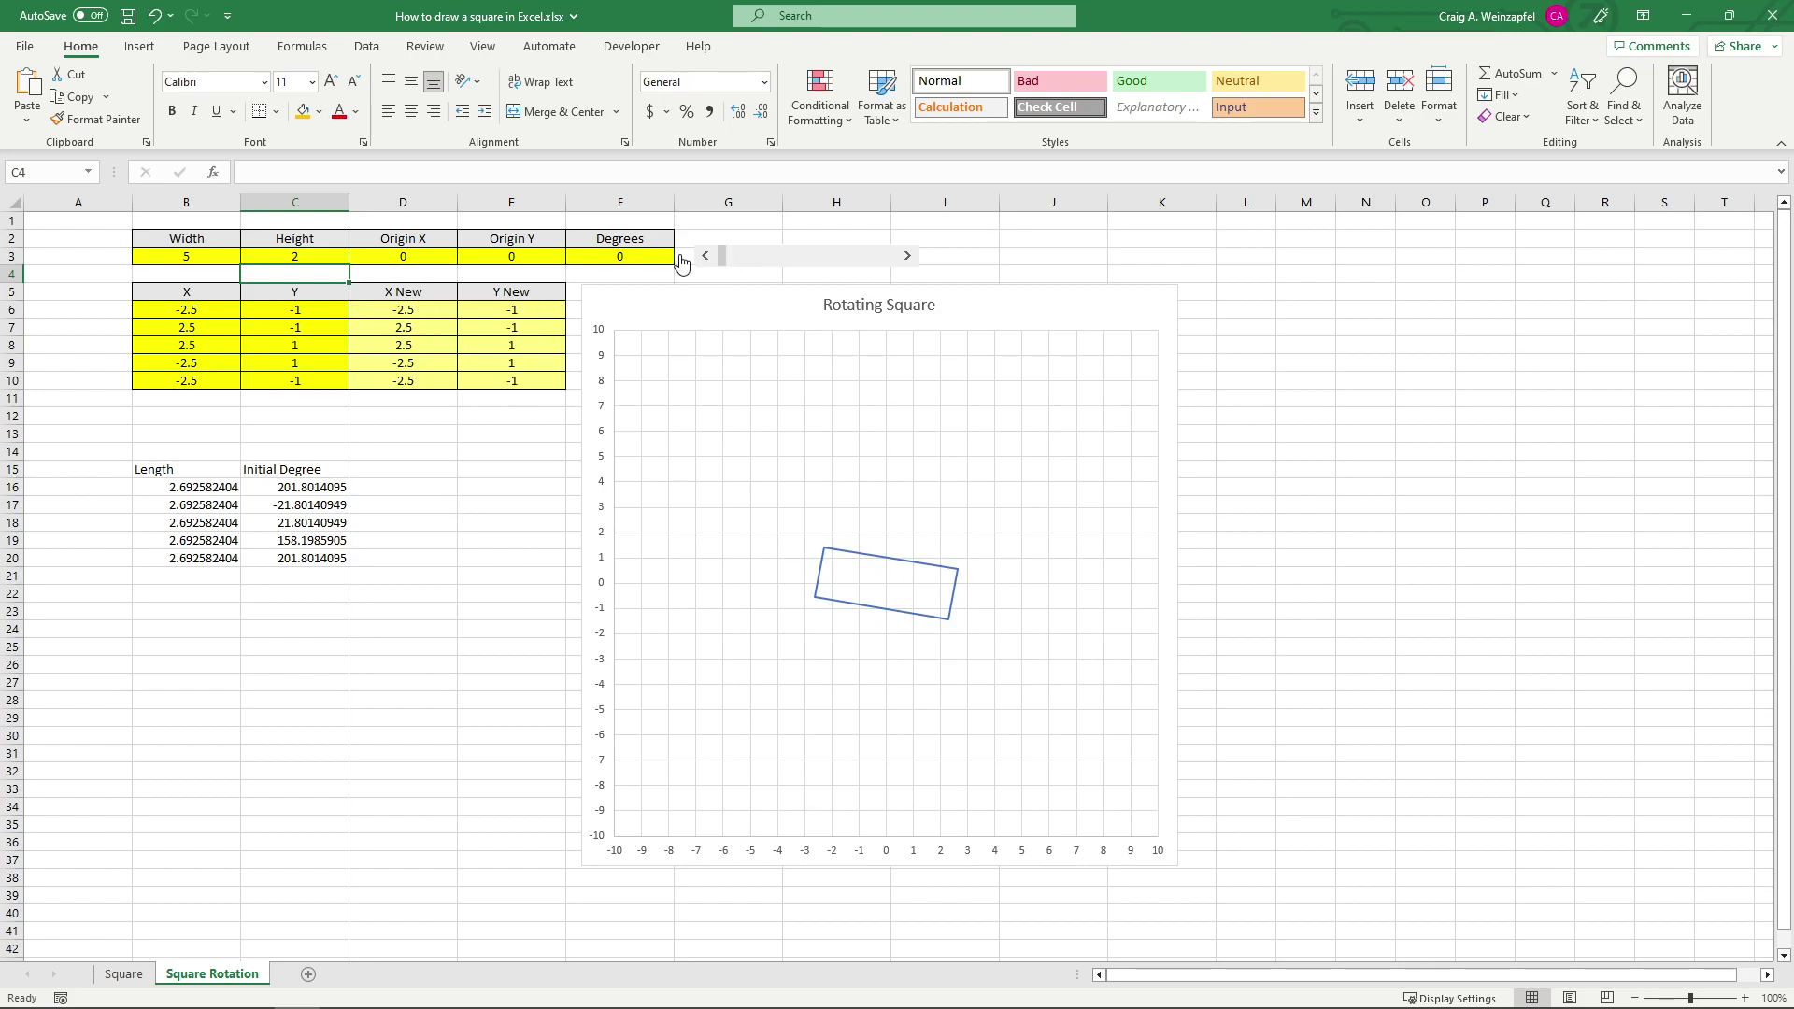
Set the rotating shape's Height to 5 and return to the Square sheet.
click(331, 254)
text(5)
key(Return)
click(124, 973)
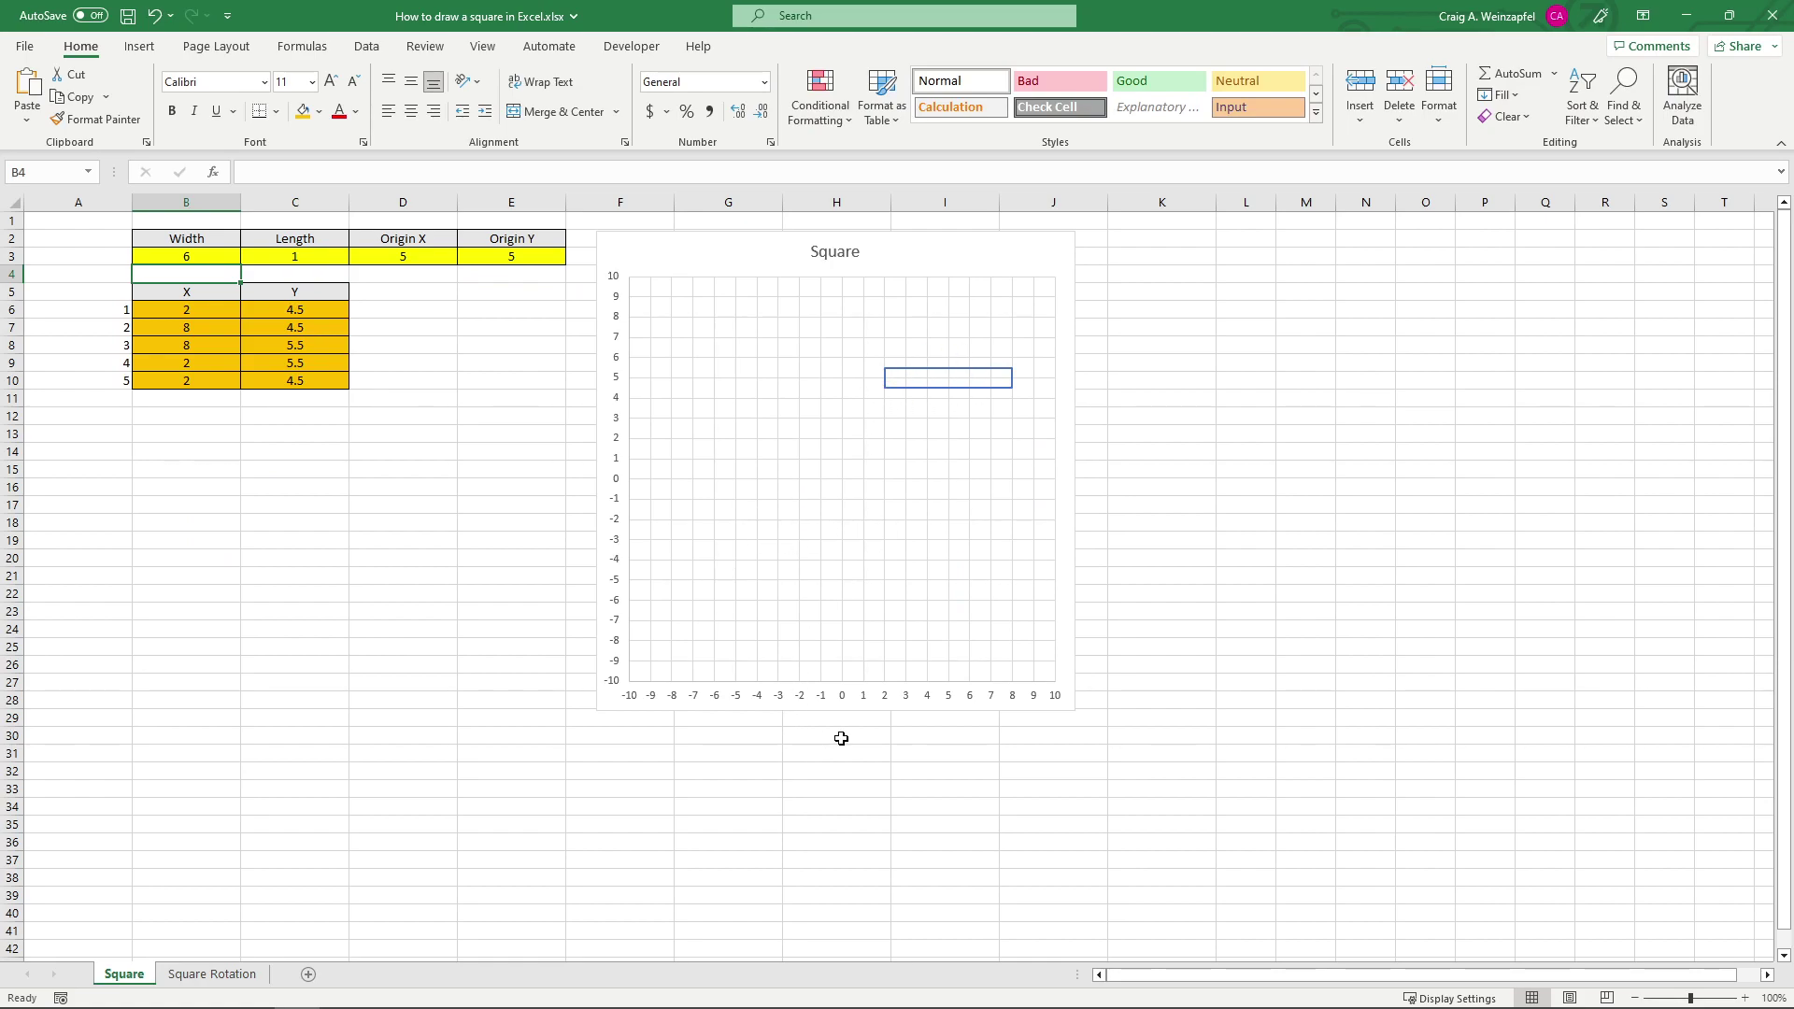
drag(1224, 381, 1506, 743)
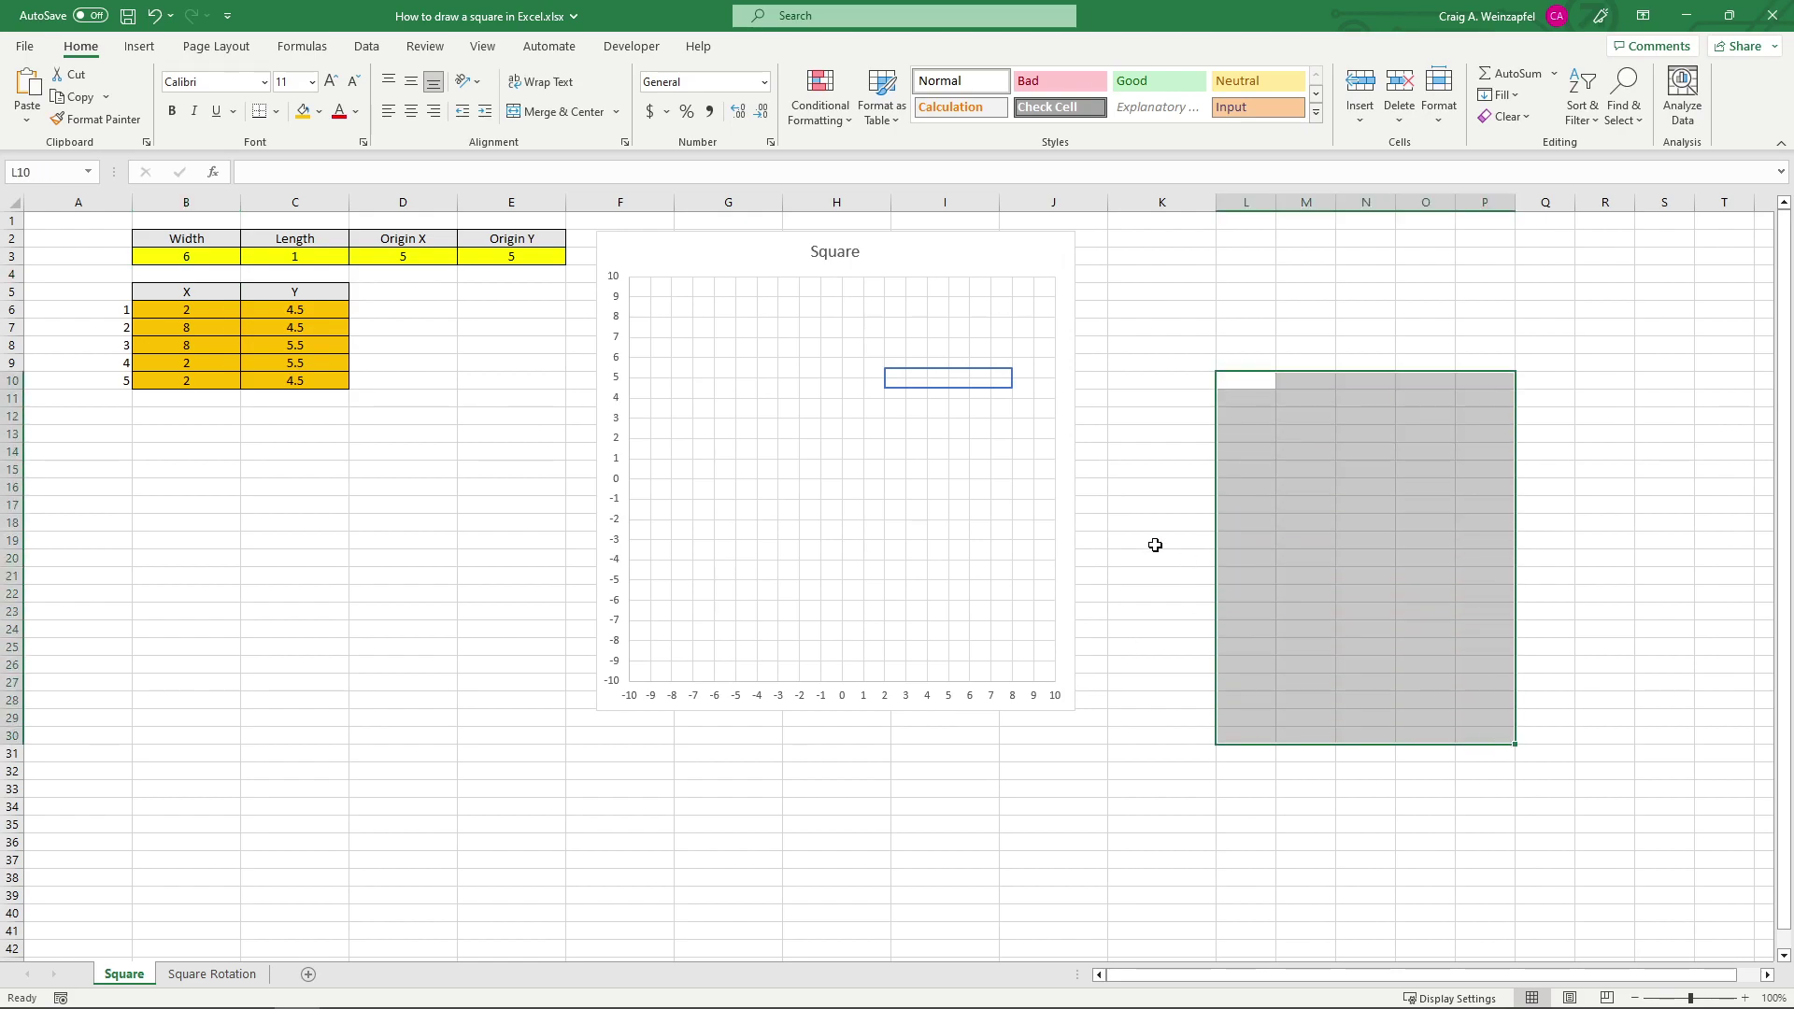